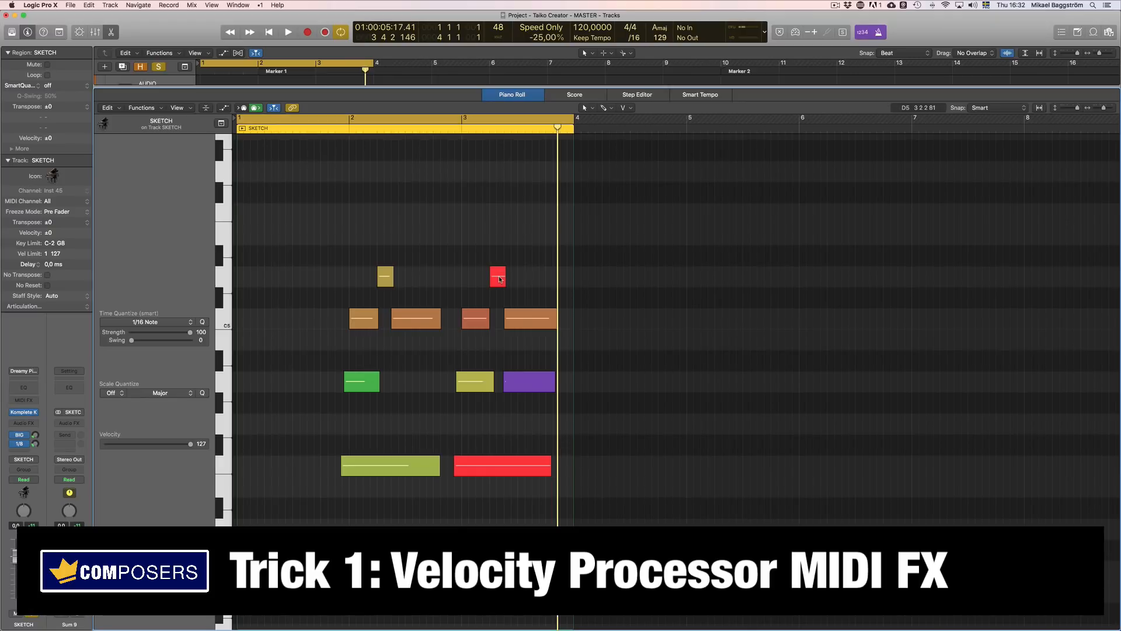
# Insert the Velocity Processor MIDI effect on the SKETCH track
pyautogui.click(500, 279)
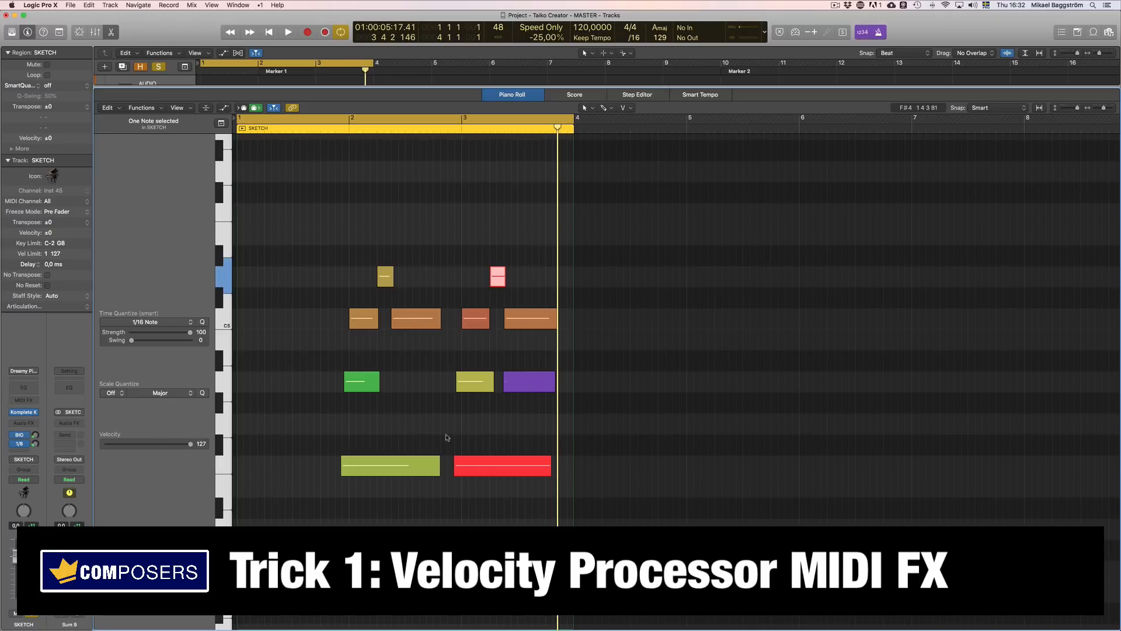
pyautogui.click(569, 419)
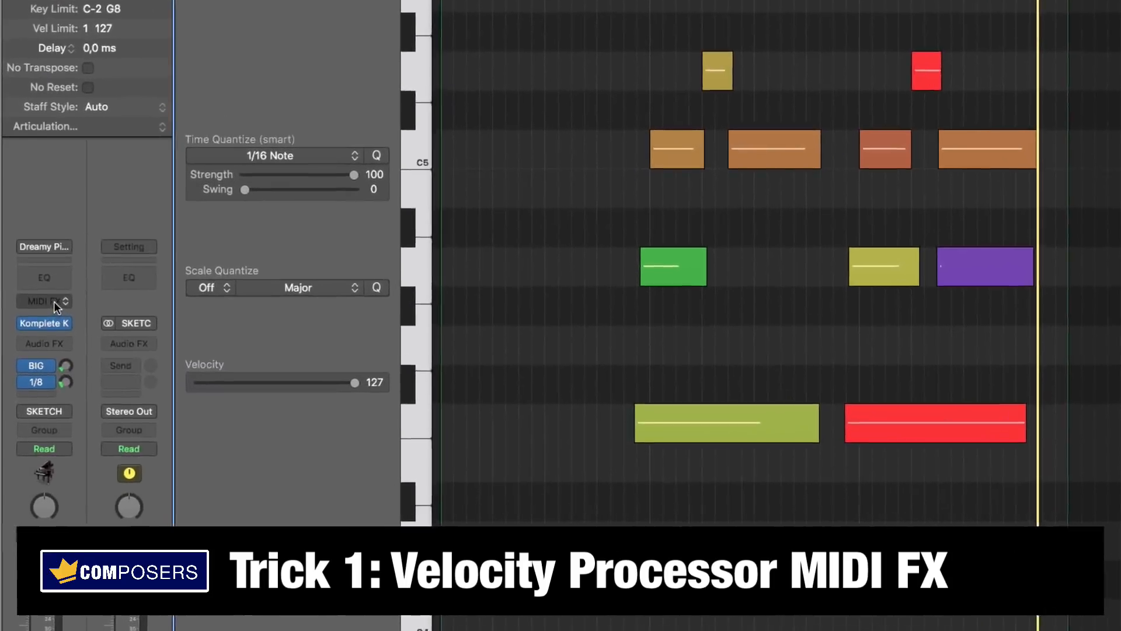
pyautogui.click(33, 349)
pyautogui.click(139, 404)
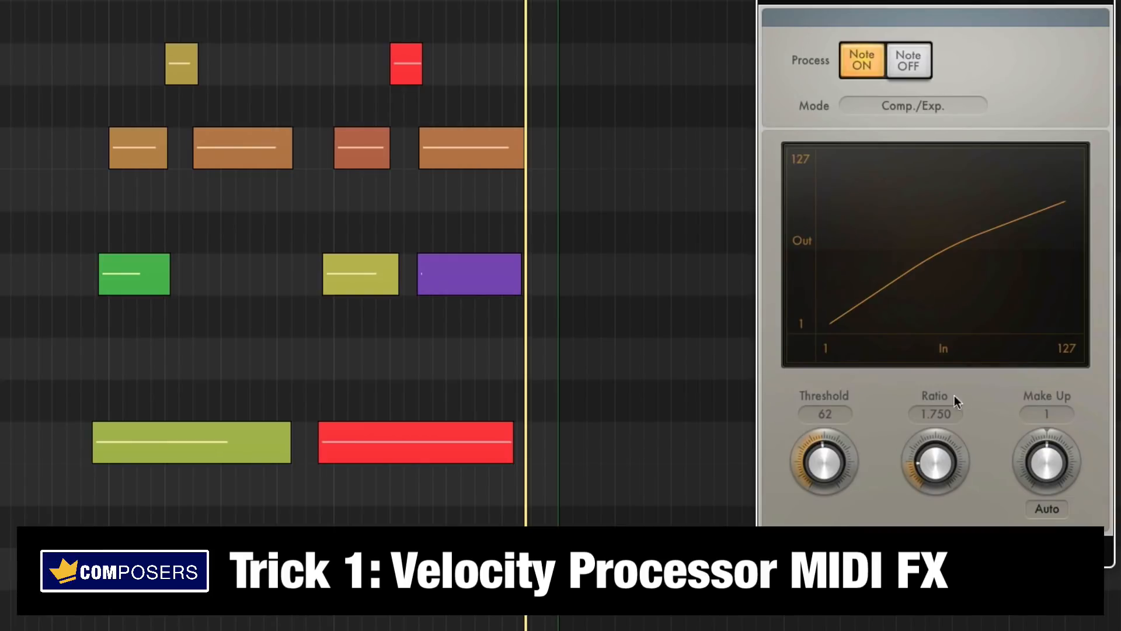
# Set the Velocity Processor's threshold to 80 and its ratio to 2.000
pyautogui.moveTo(826, 467)
pyautogui.mouseDown()
pyautogui.moveTo(827, 444)
pyautogui.moveTo(826, 455)
pyautogui.mouseUp()
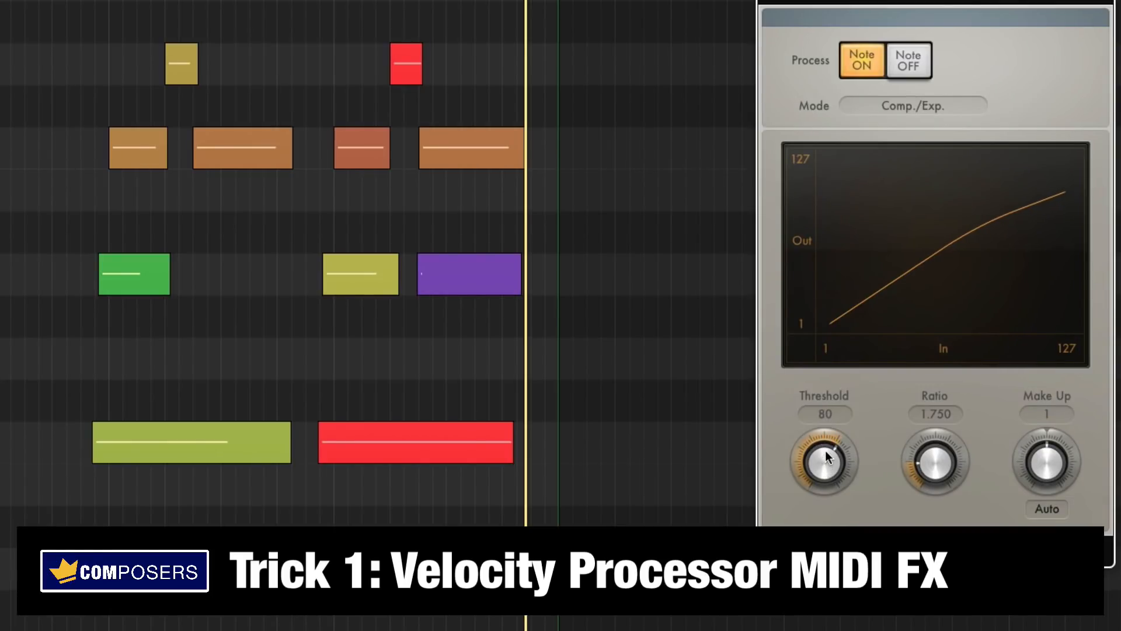
pyautogui.click(403, 70)
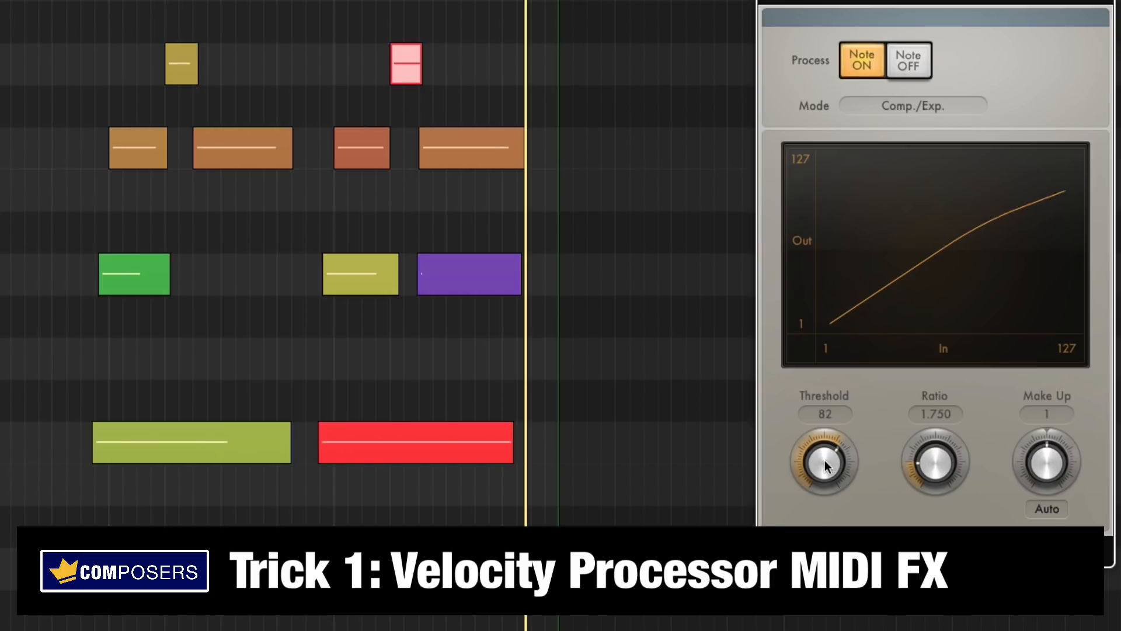
pyautogui.moveTo(826, 467); pyautogui.dragTo(827, 464)
pyautogui.moveTo(945, 473); pyautogui.dragTo(944, 458)
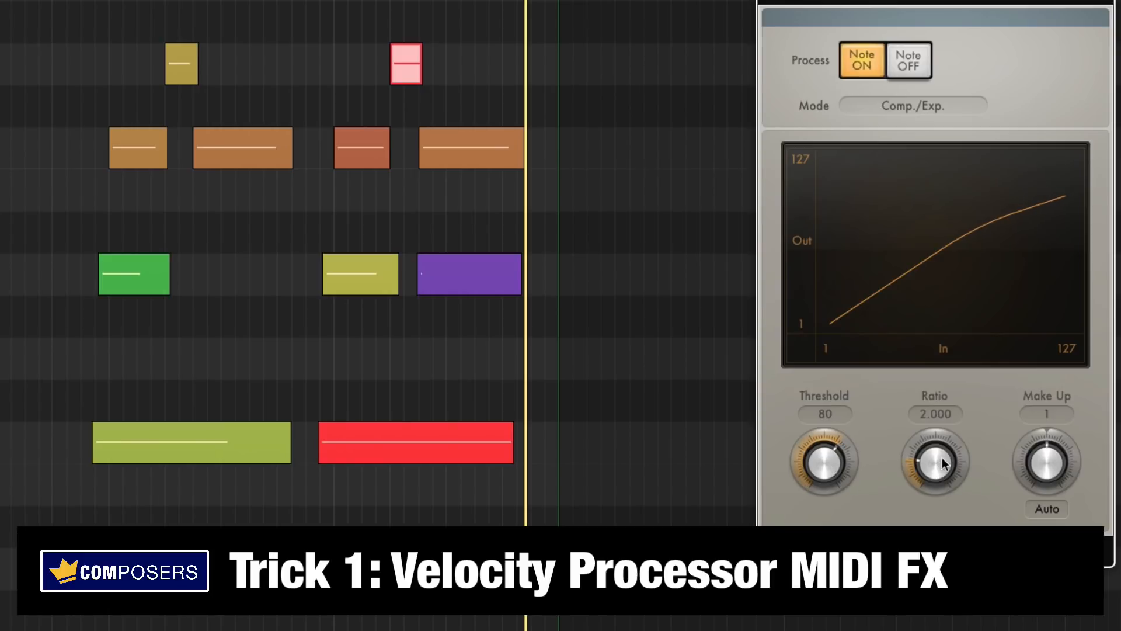
pyautogui.click(436, 107)
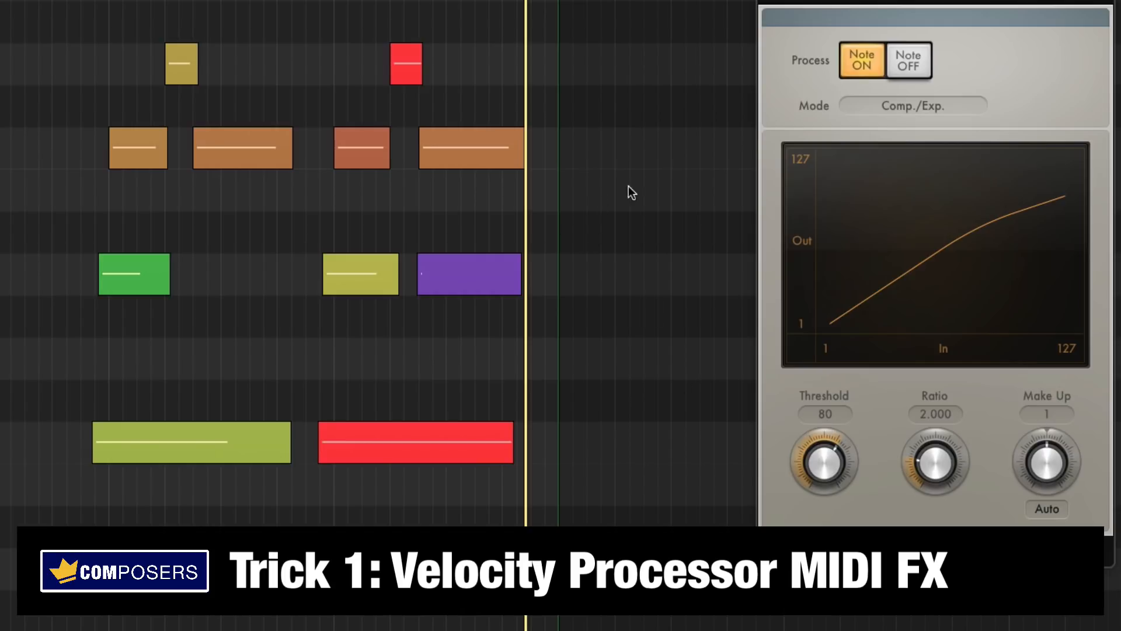
# Try a Velocity Processor ratio of 2.500 while playing the sketch, and set the ratio to 0.500 for expansion
pyautogui.click(407, 59)
pyautogui.click(426, 435)
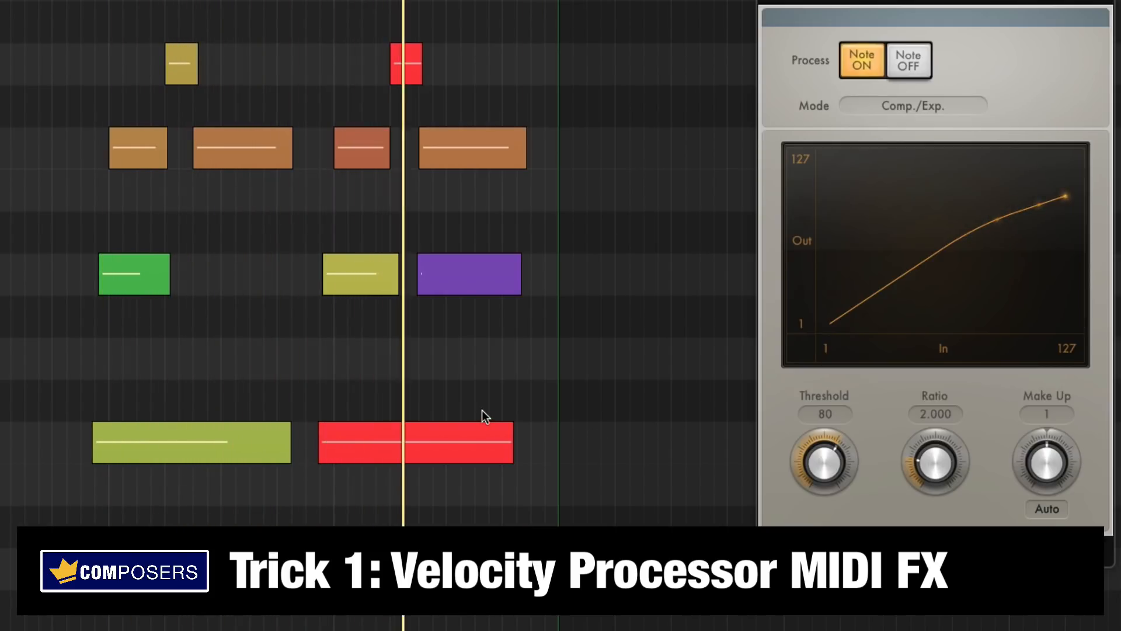
pyautogui.moveTo(946, 467); pyautogui.dragTo(947, 441)
pyautogui.press('space')
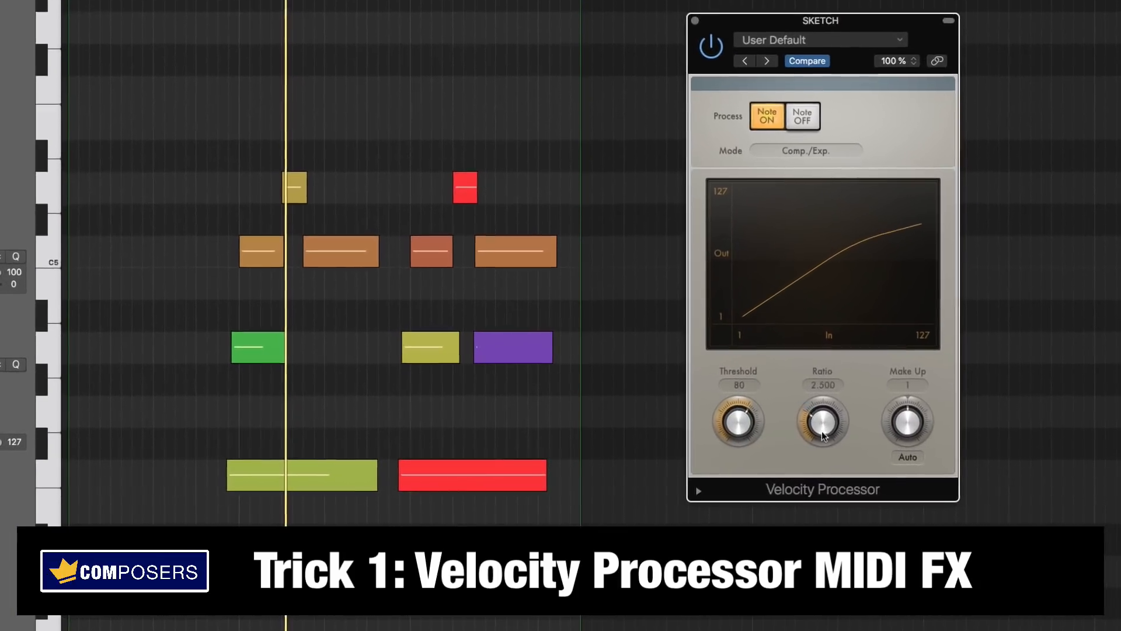
pyautogui.moveTo(805, 425); pyautogui.dragTo(876, 435)
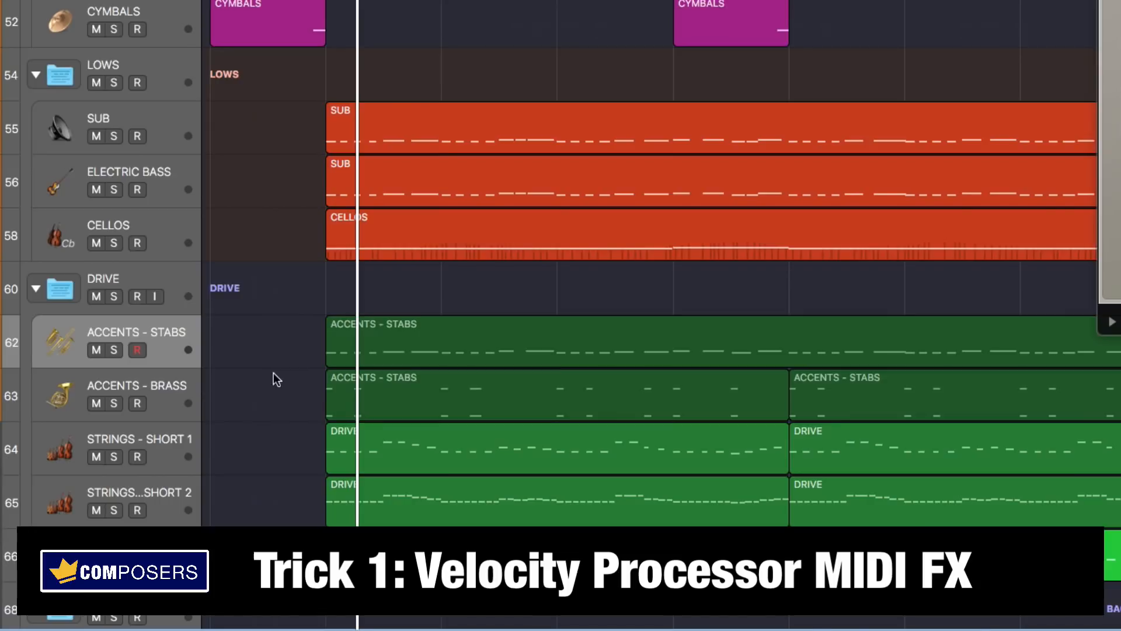
# Open the STRINGS - SHORT 1 drive pattern in the Piano Roll and examine the velocities of its accented low notes
pyautogui.click(157, 444)
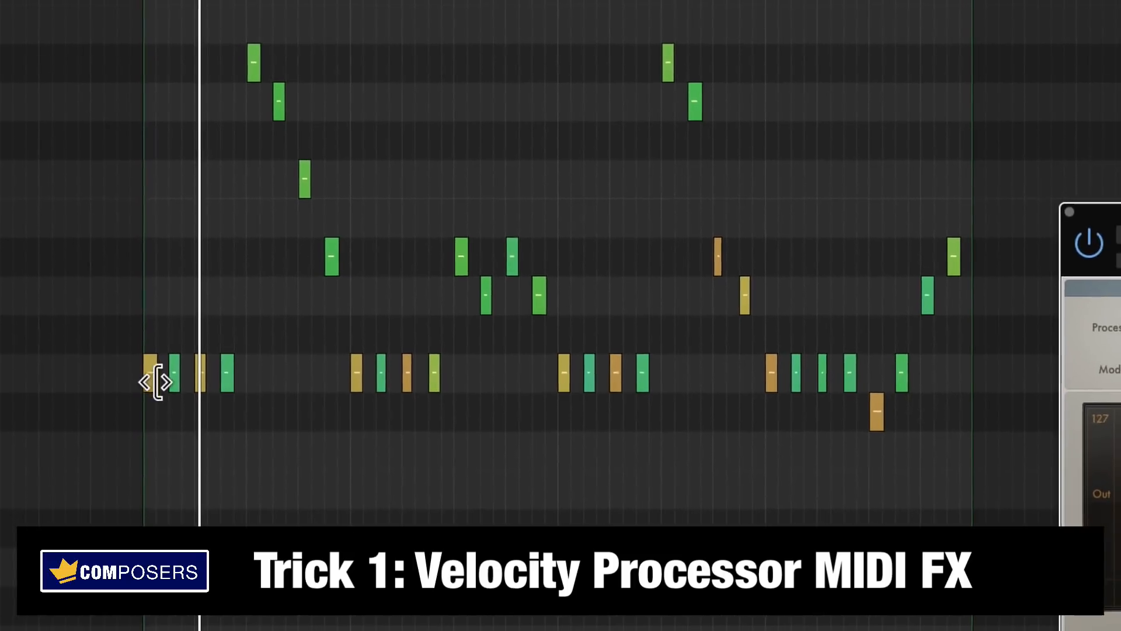
pyautogui.click(158, 396)
pyautogui.click(196, 368)
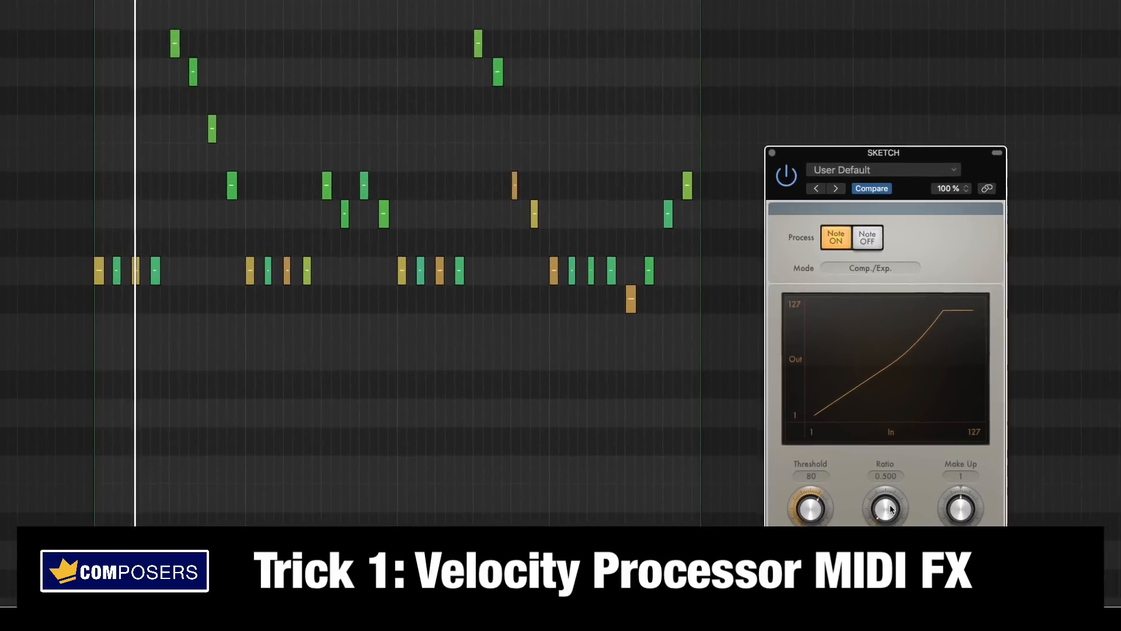
pyautogui.click(97, 268)
pyautogui.click(134, 269)
pyautogui.click(246, 269)
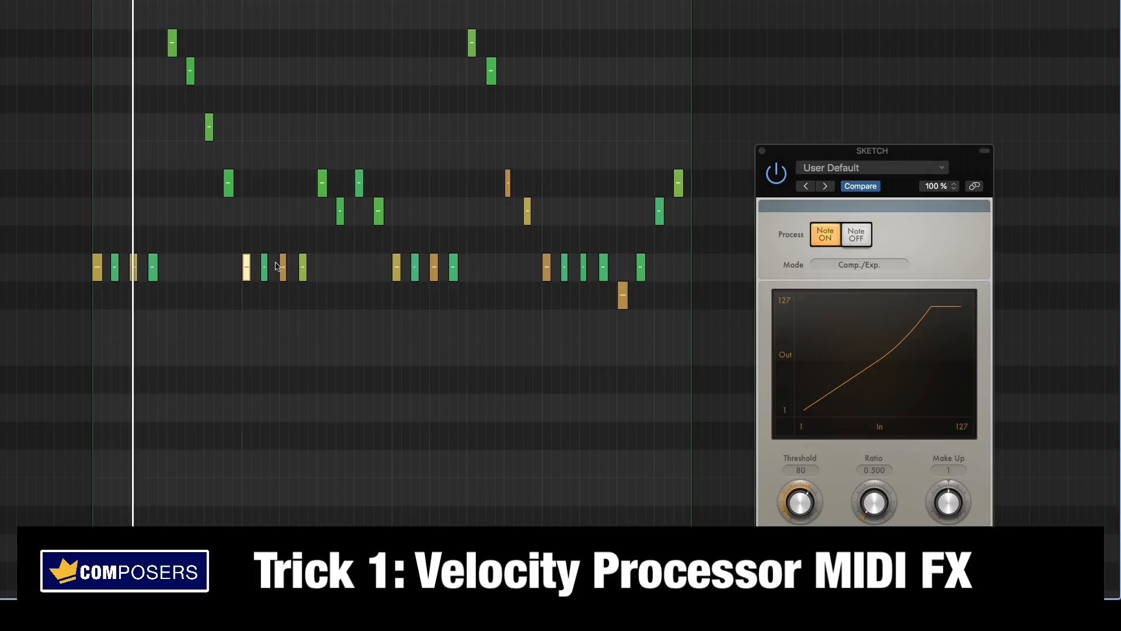
pyautogui.click(374, 296)
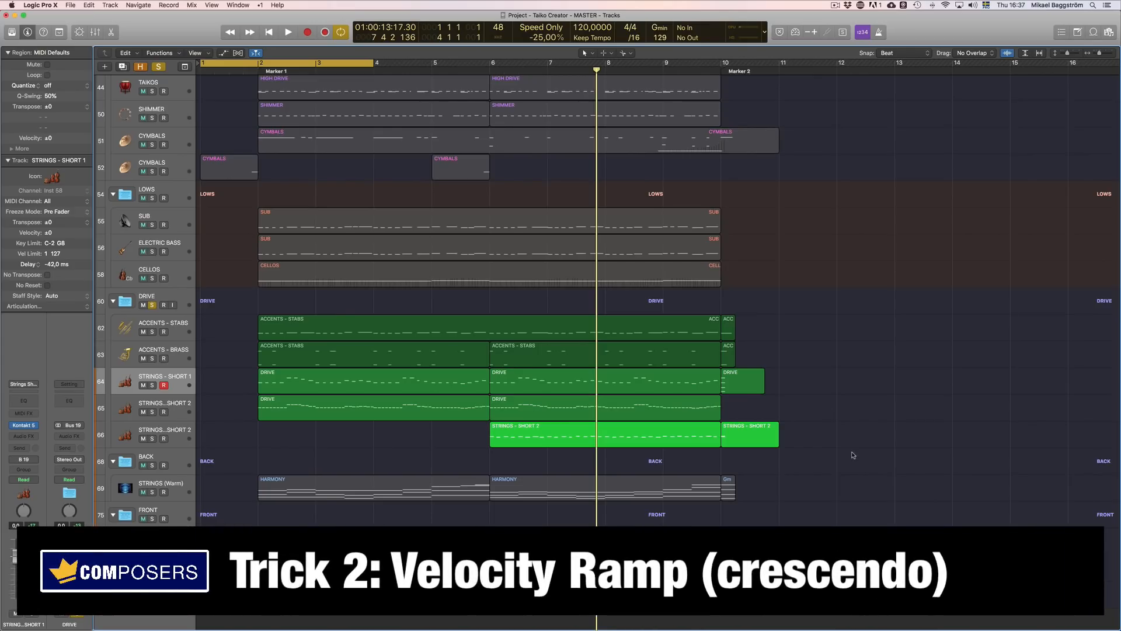
# Select both STRINGS - SHORT 2 regions and open them in the Piano Roll with their note velocities shown
pyautogui.moveTo(859, 450); pyautogui.dragTo(506, 437)
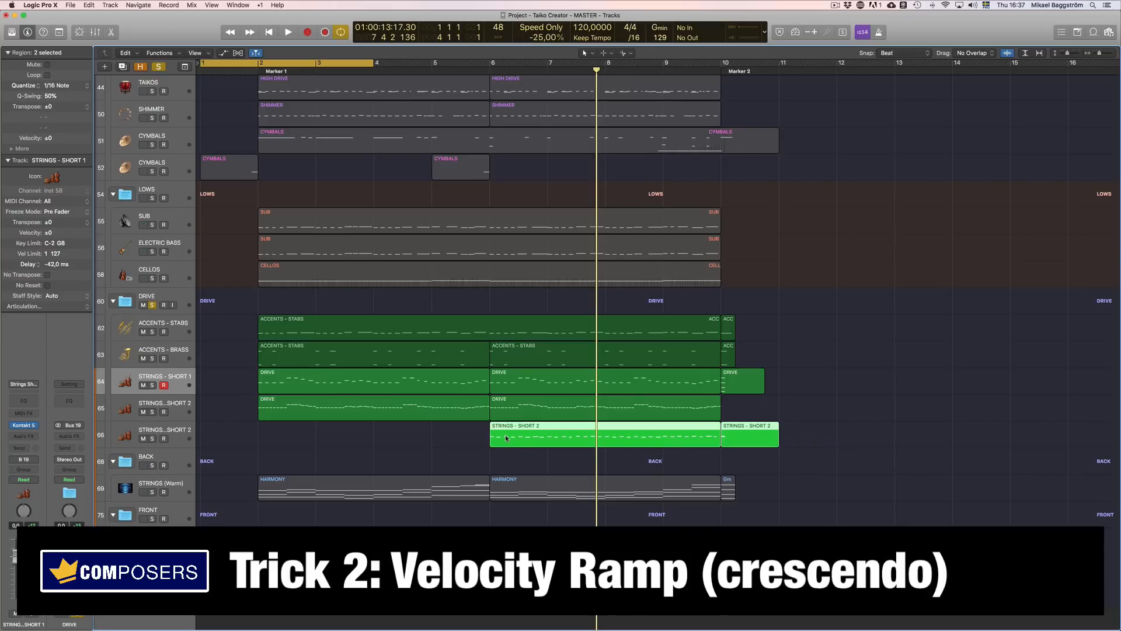
pyautogui.doubleClick(506, 436)
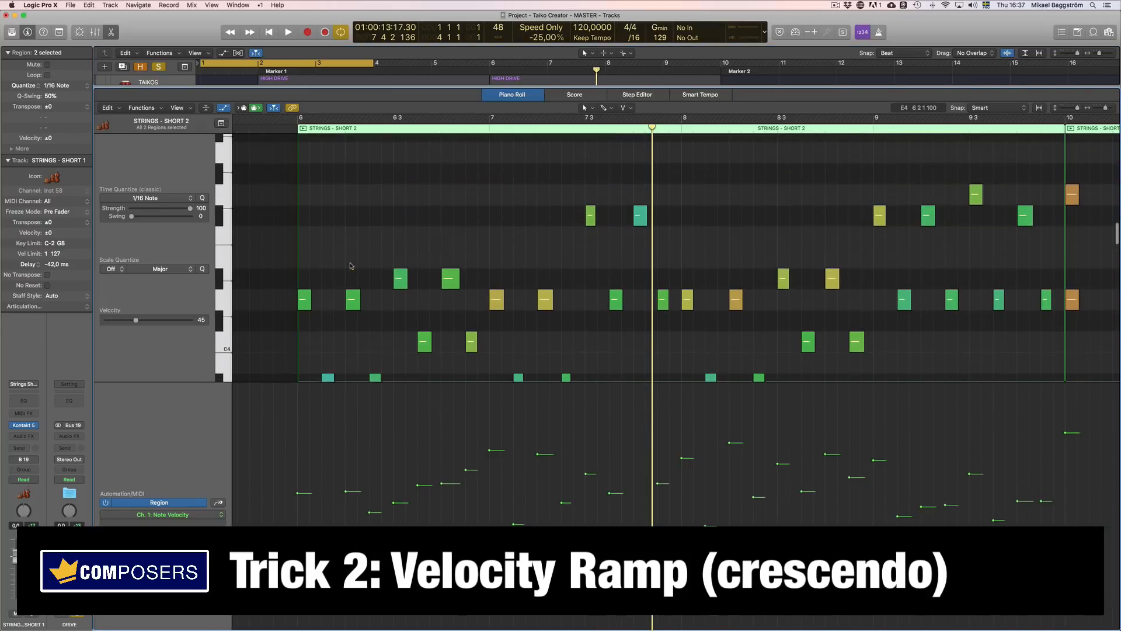
pyautogui.scroll(-2, 350, 266)
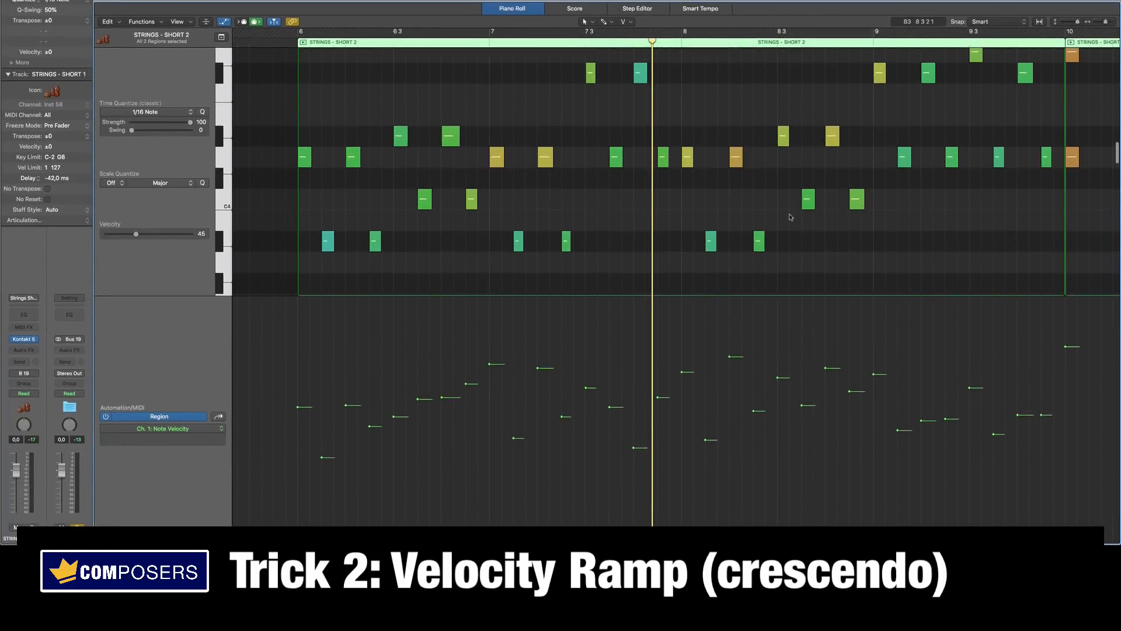
# Play back the STRINGS - SHORT 2 part in the arrangement and return to its notes in the Piano Roll
pyautogui.press('p')
pyautogui.press('space')
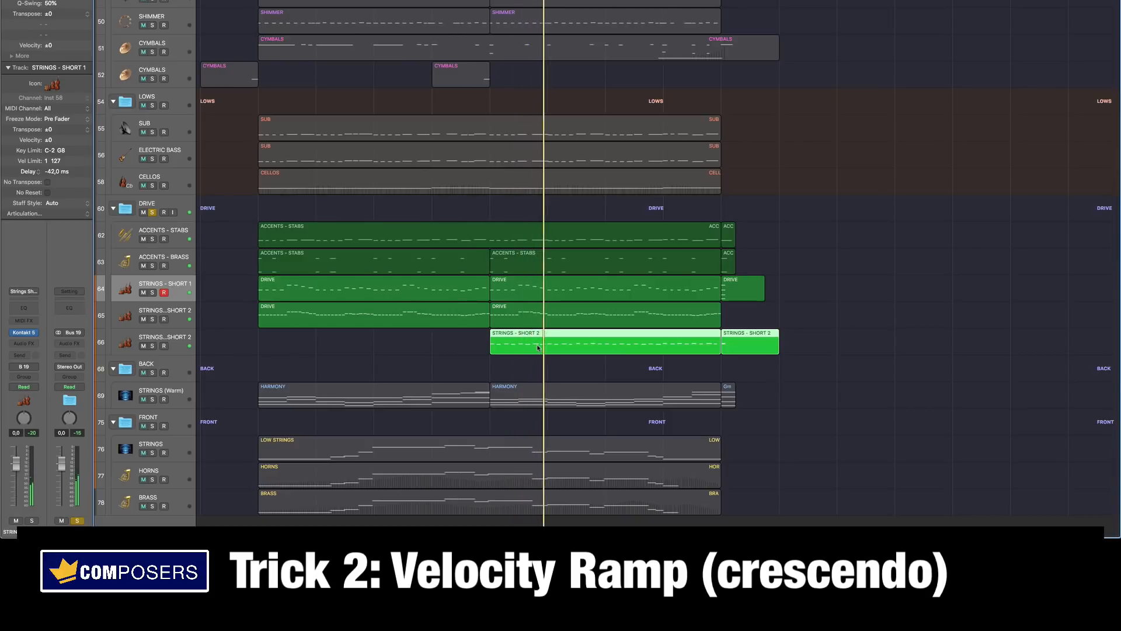
pyautogui.press('space')
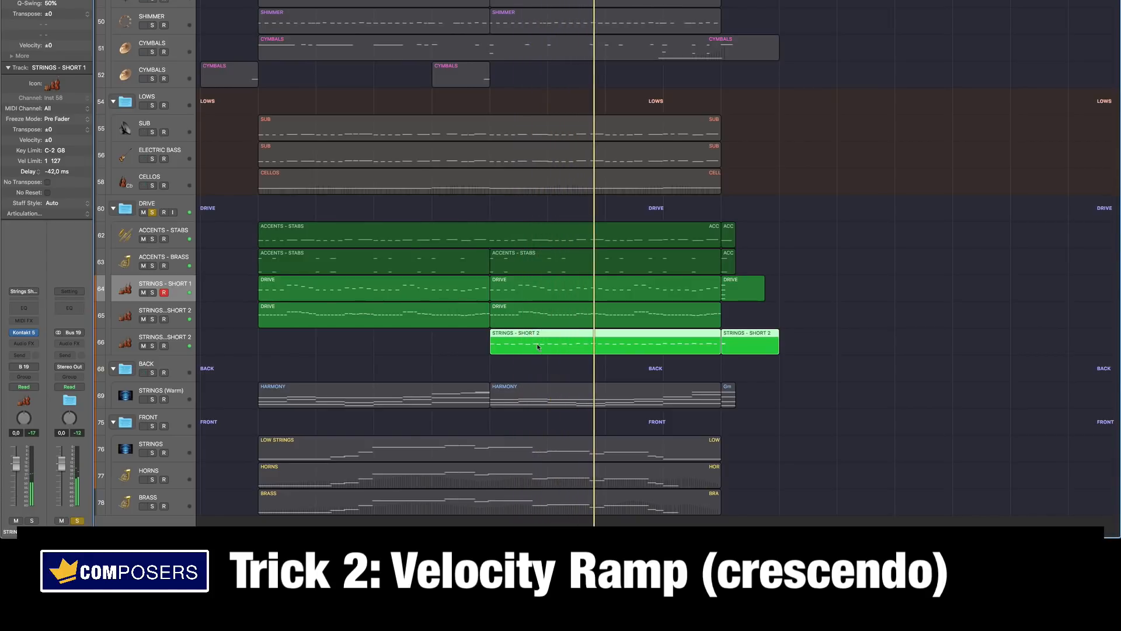
pyautogui.press('p')
# Draw a gently rising velocity ramp across the STRINGS - SHORT 2 notes from bar 6 to bar 10
pyautogui.scroll(3, 391, 190)
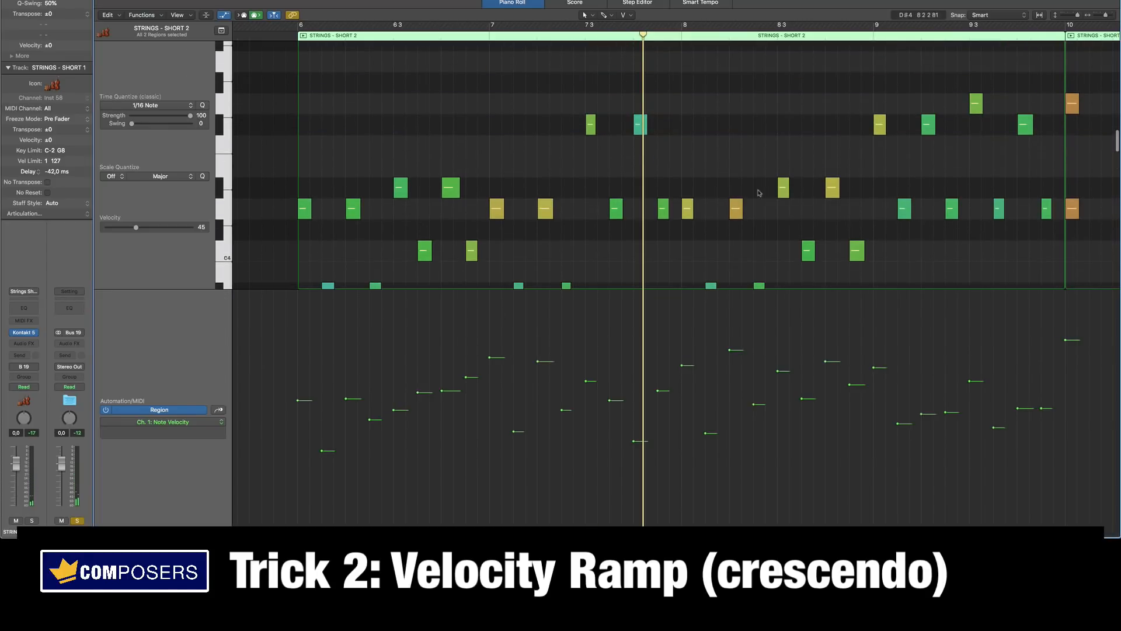
pyautogui.scroll(-2, 759, 190)
pyautogui.scroll(-1, 470, 190)
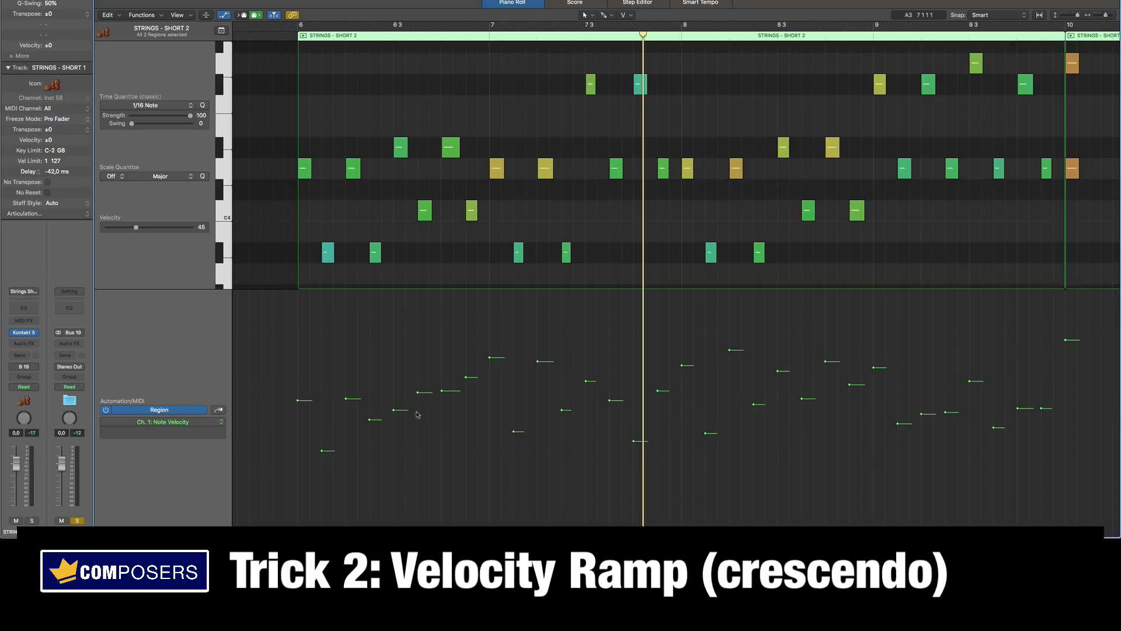
pyautogui.press('p')
pyautogui.press('p')
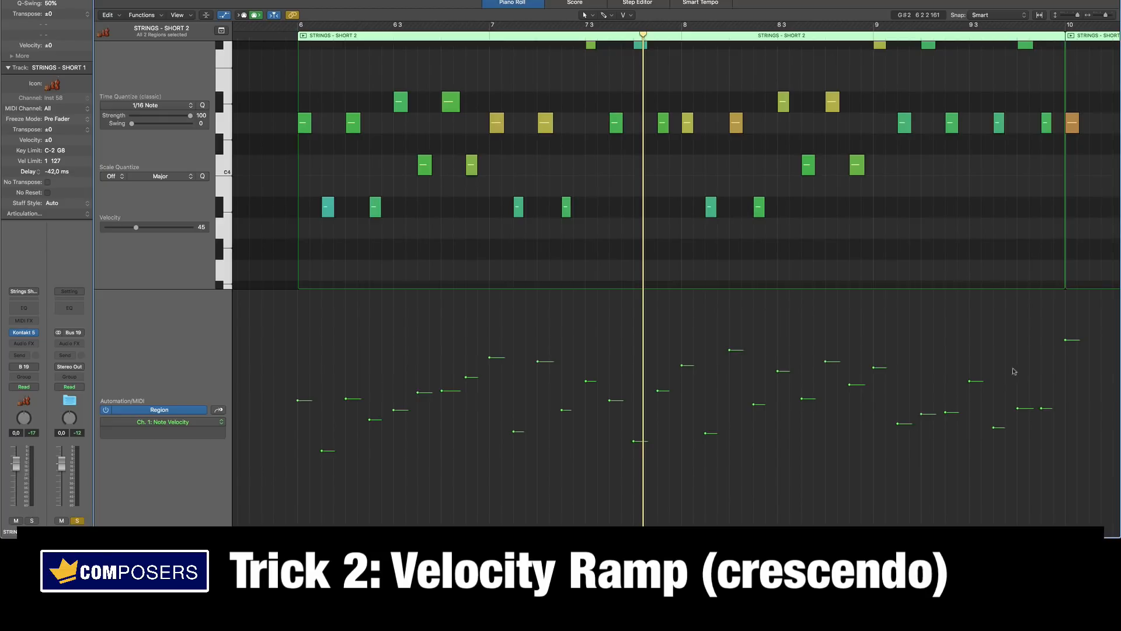
pyautogui.scroll(2, 878, 230)
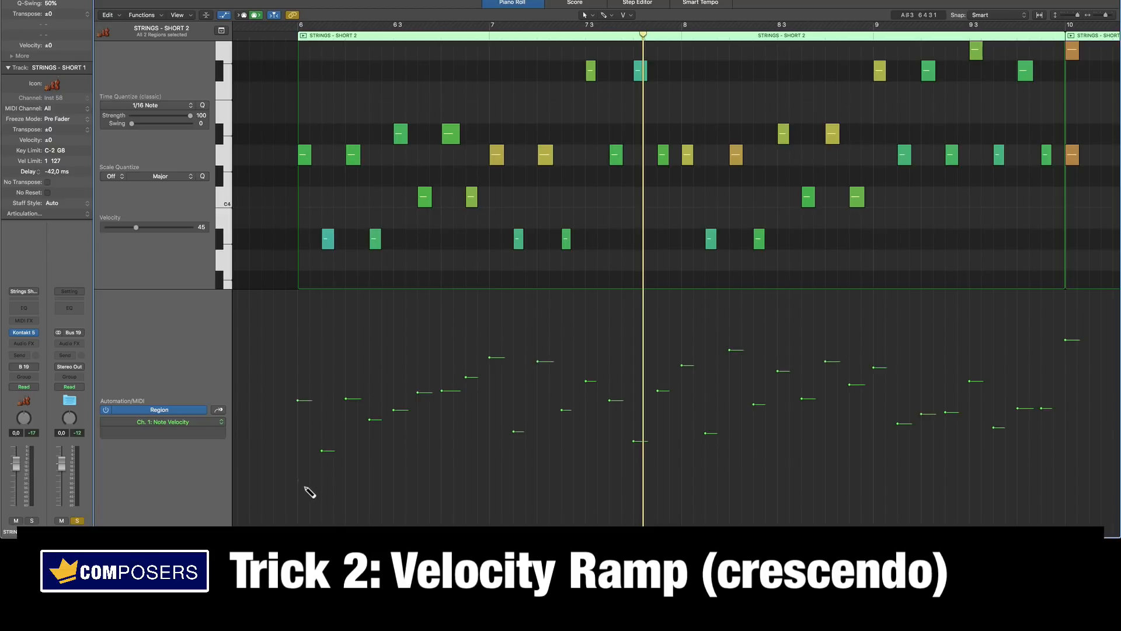
pyautogui.moveTo(309, 493)
pyautogui.mouseDown()
pyautogui.moveTo(451, 481)
pyautogui.moveTo(520, 413)
pyautogui.moveTo(1063, 426)
pyautogui.moveTo(1084, 472)
pyautogui.mouseUp()
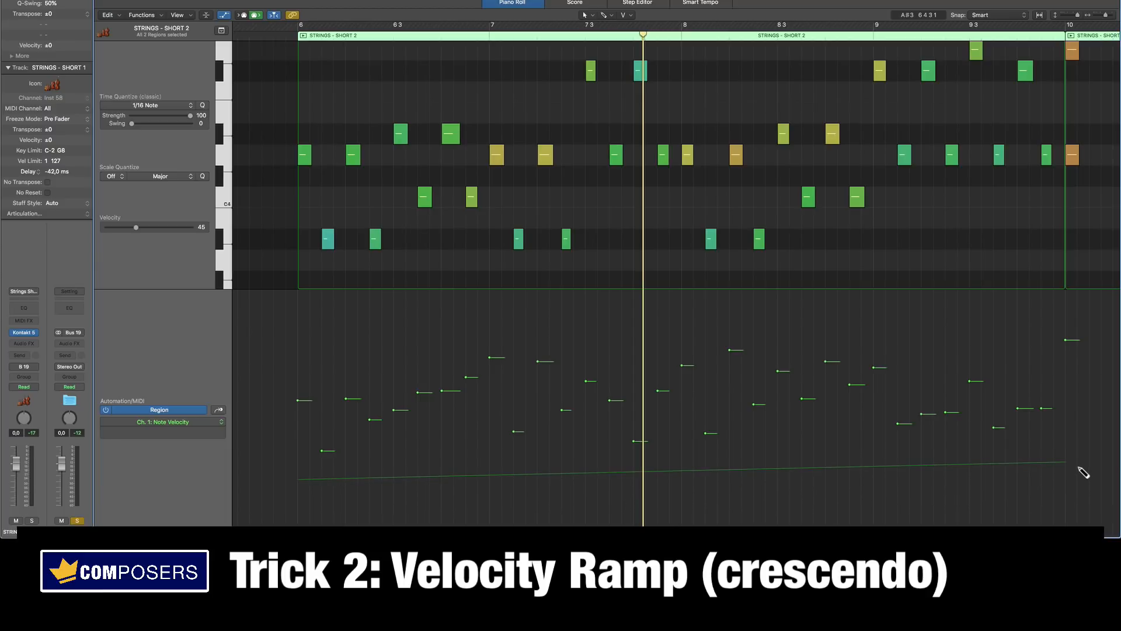
pyautogui.moveTo(1084, 473)
pyautogui.mouseDown()
pyautogui.moveTo(1085, 419)
pyautogui.moveTo(1081, 458)
pyautogui.mouseUp()
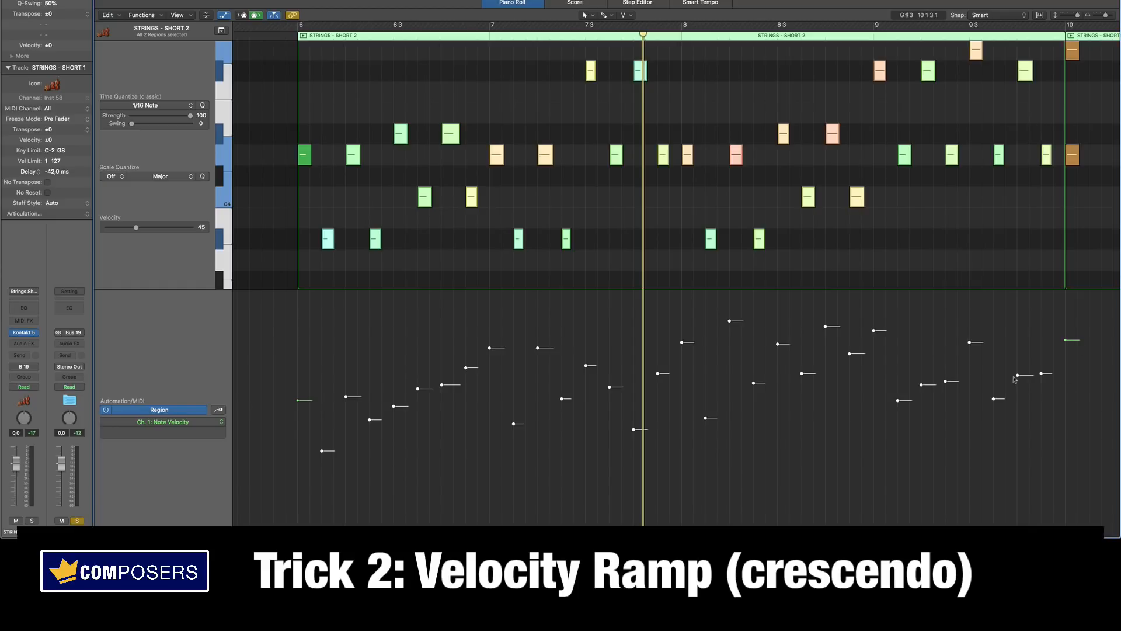
pyautogui.click(744, 440)
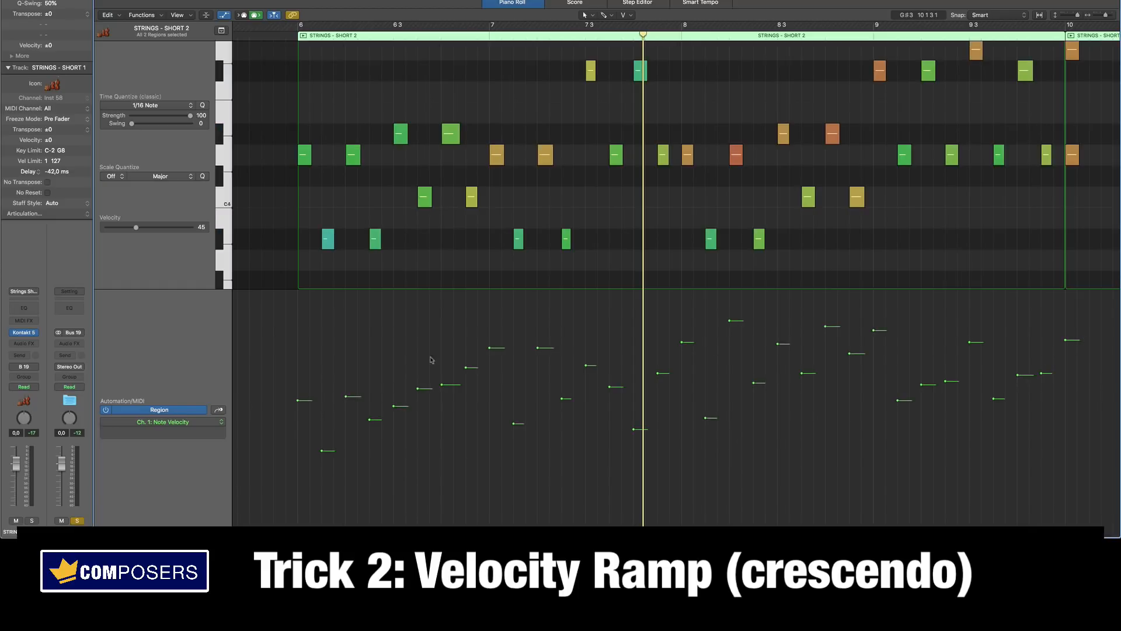
# Lower the velocity of all STRINGS - SHORT 2 notes to a slider value of 2, and draw a steep crescendo ramp from bar 6 past bar 9
pyautogui.press('super+a')
pyautogui.press('z')
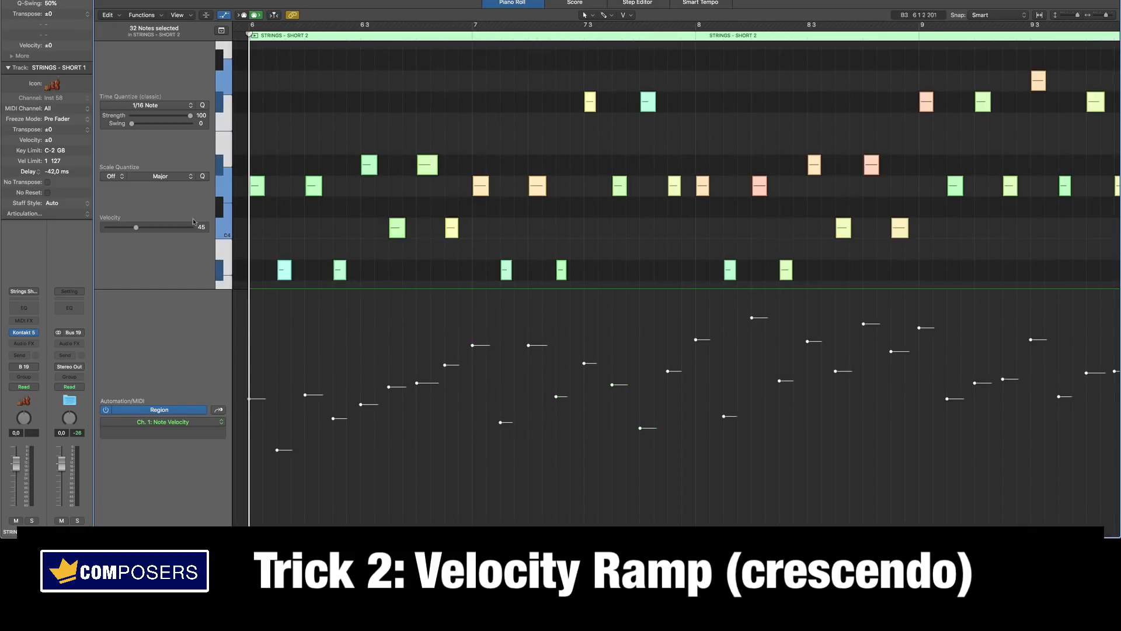
pyautogui.moveTo(137, 229); pyautogui.dragTo(109, 234)
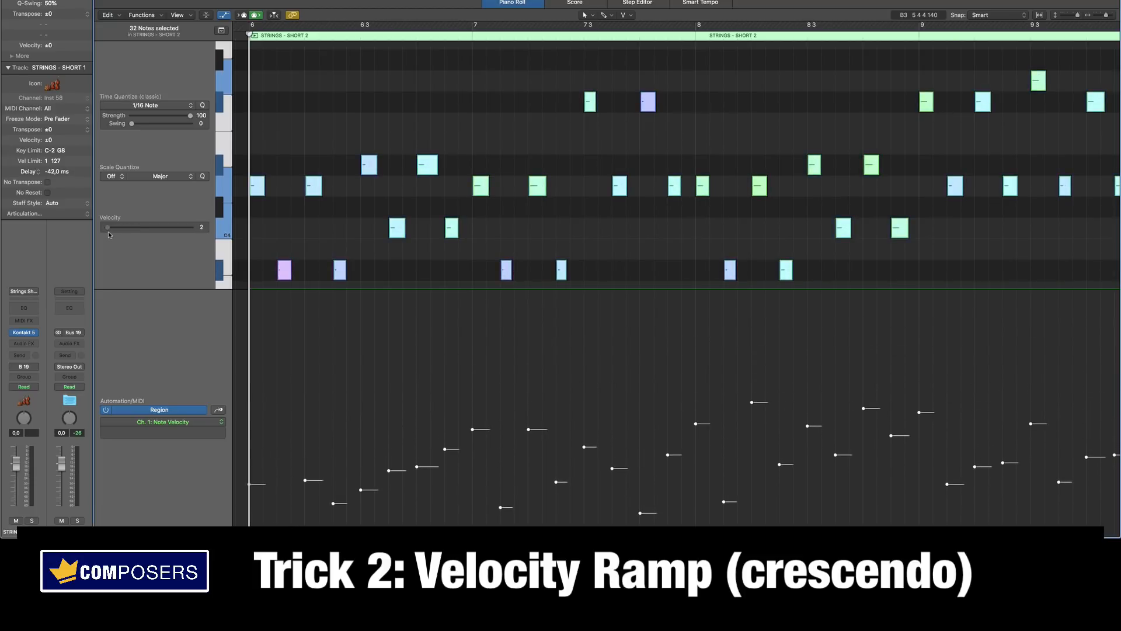
pyautogui.click(342, 395)
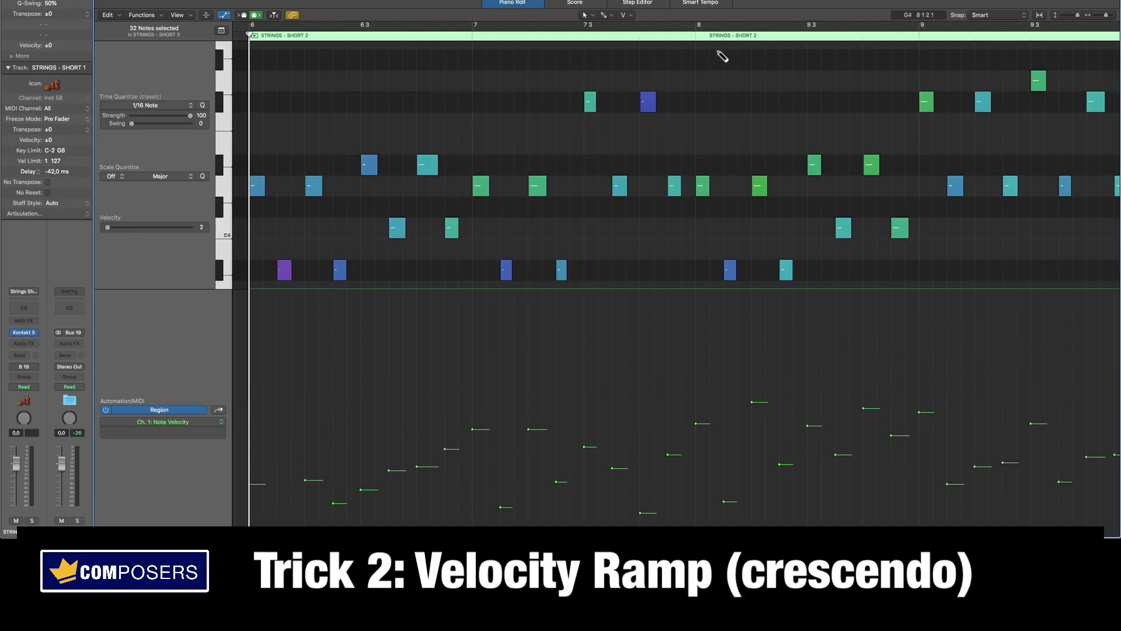
pyautogui.moveTo(257, 524); pyautogui.dragTo(986, 318)
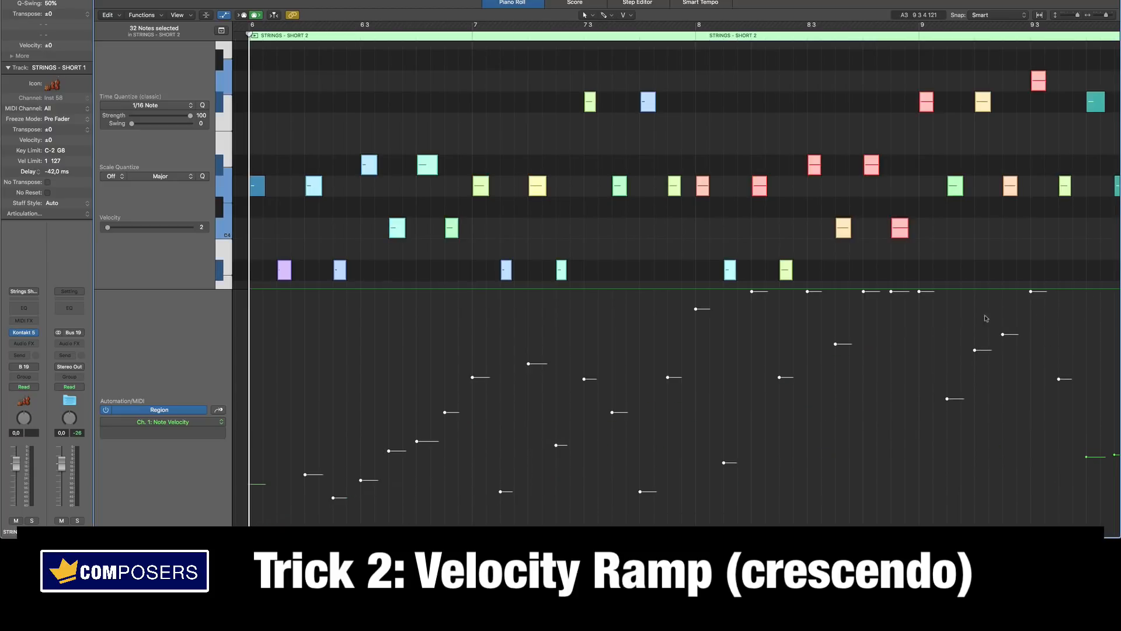
pyautogui.click(862, 443)
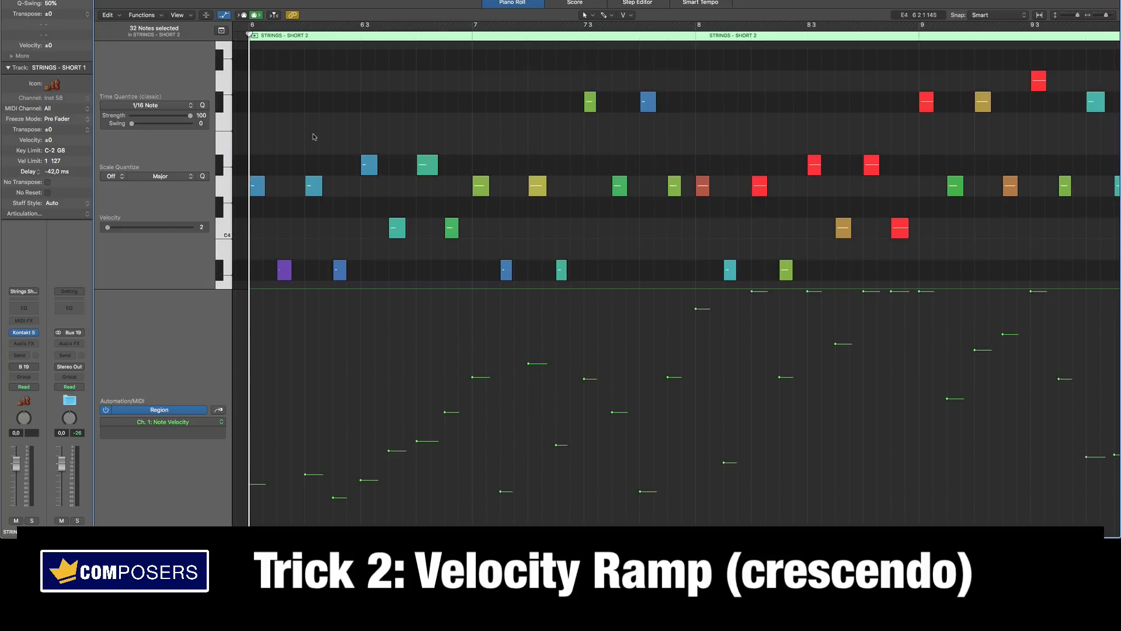
# Solo the STRINGS - SHORT 2 track in the arrangement and play back the crescendo
pyautogui.press('p')
pyautogui.click(153, 346)
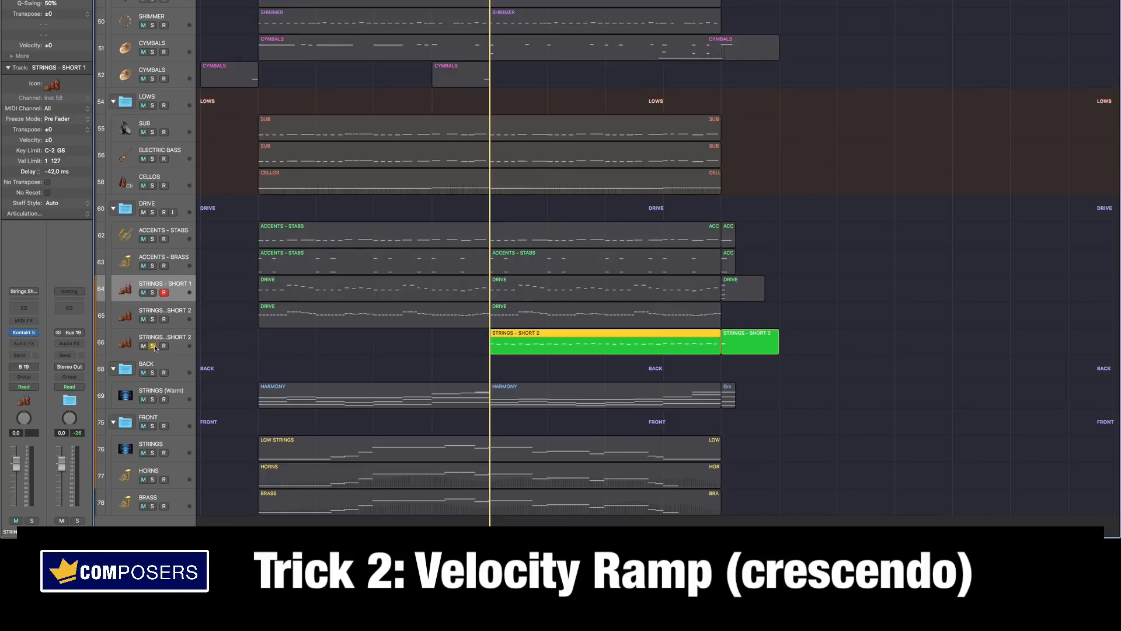
pyautogui.press('space')
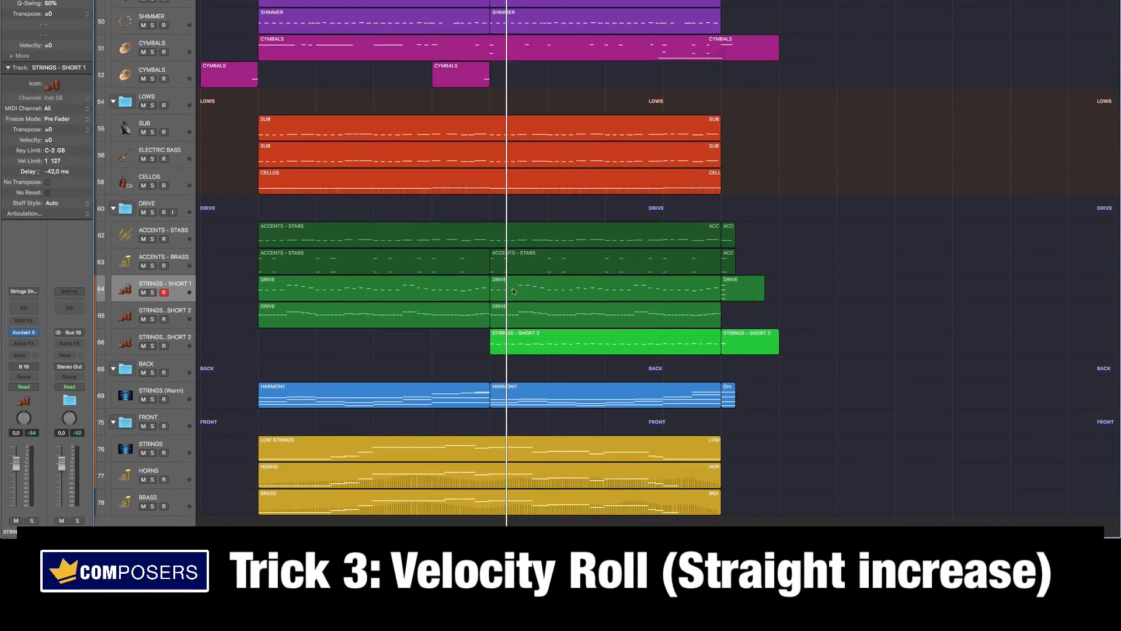
# Open the STRINGS - SHORT 2 region starting at bar 6 in the Piano Roll and fit its notes in view
pyautogui.click(580, 343)
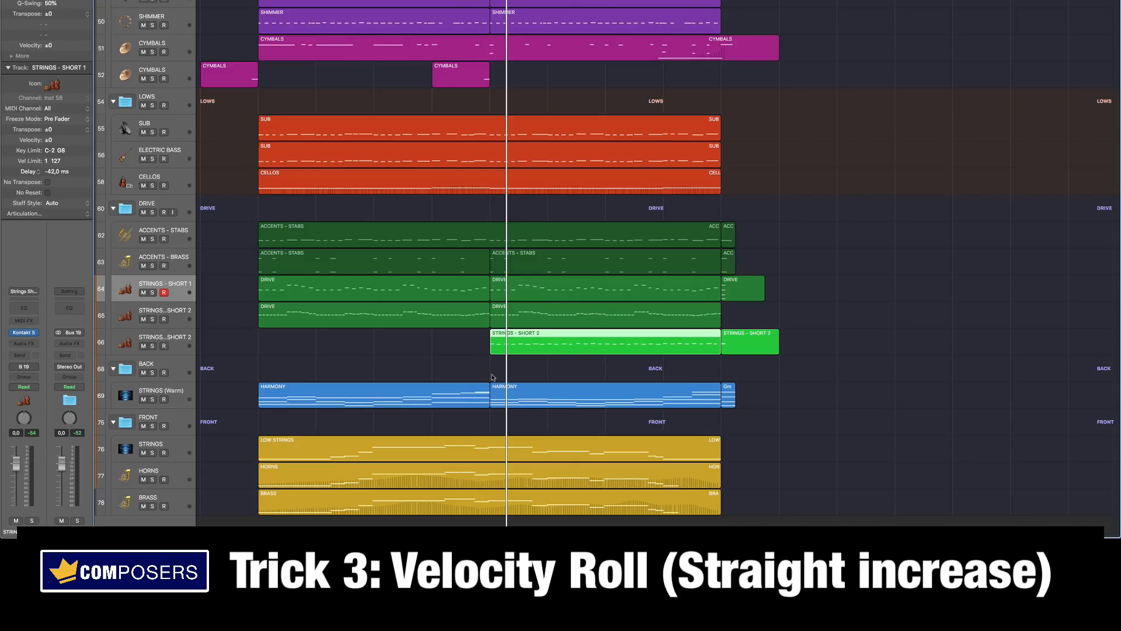
pyautogui.press('p')
pyautogui.press('cmd+a')
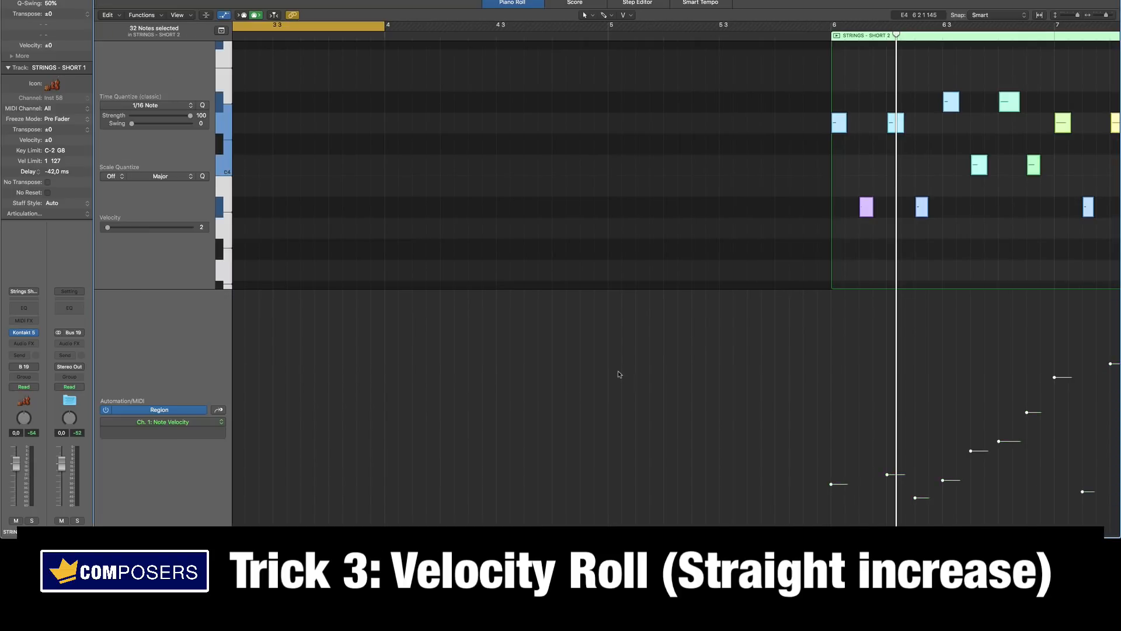
pyautogui.press('z')
pyautogui.click(547, 353)
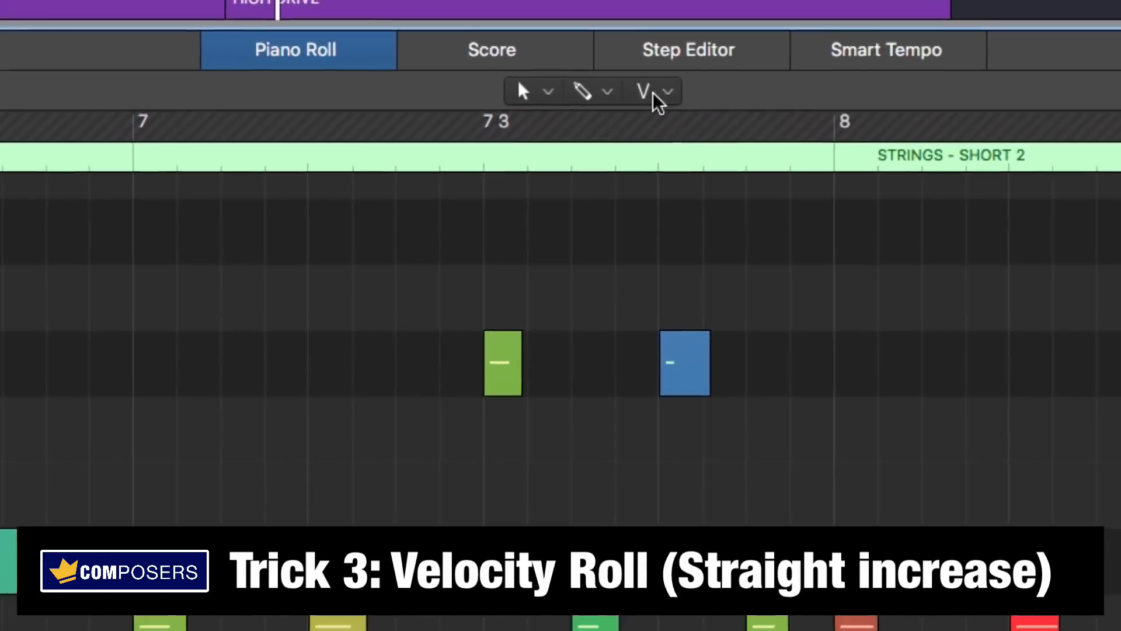
# Draw a straight, evenly rising velocity line across all STRINGS - SHORT 2 notes from bar 6 to past bar 9 3
pyautogui.click(540, 97)
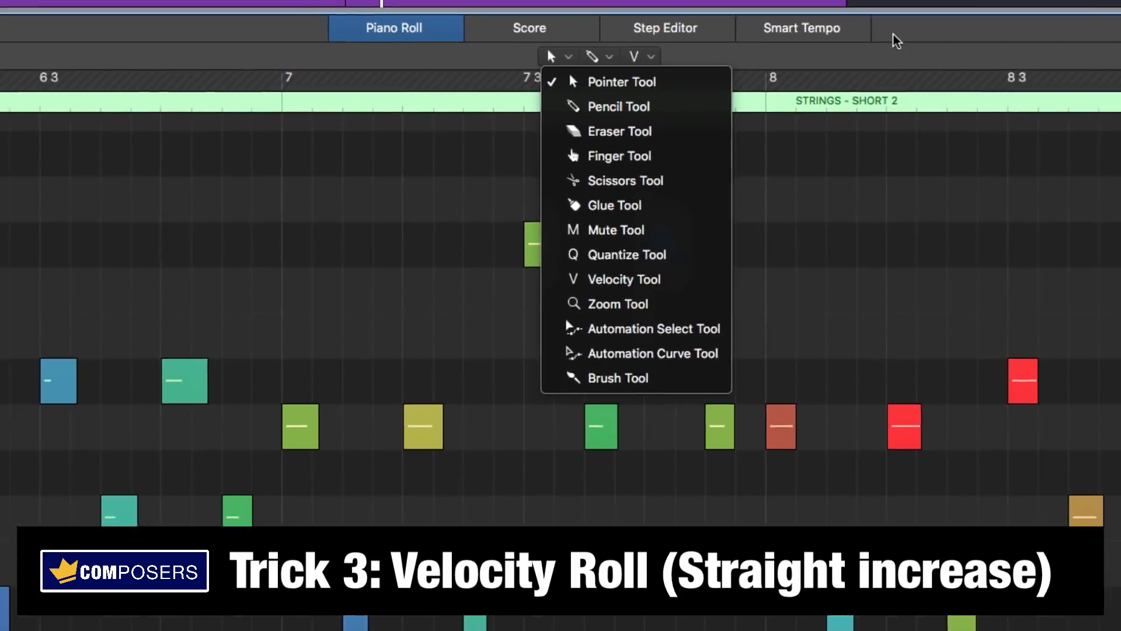
pyautogui.click(1048, 68)
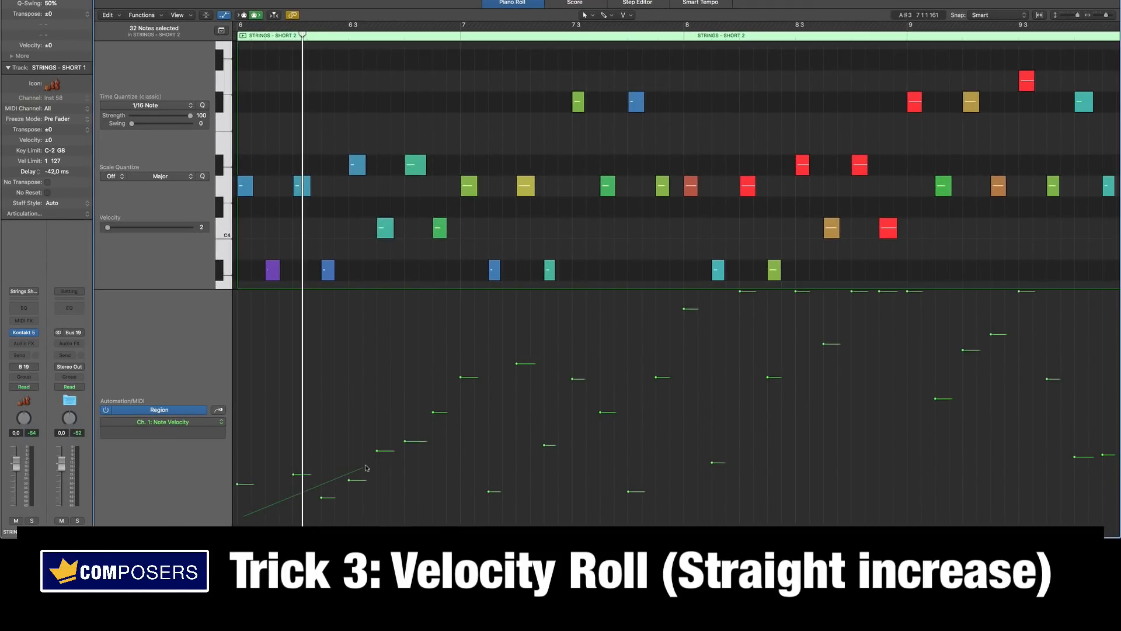
pyautogui.moveTo(367, 467); pyautogui.dragTo(1044, 326)
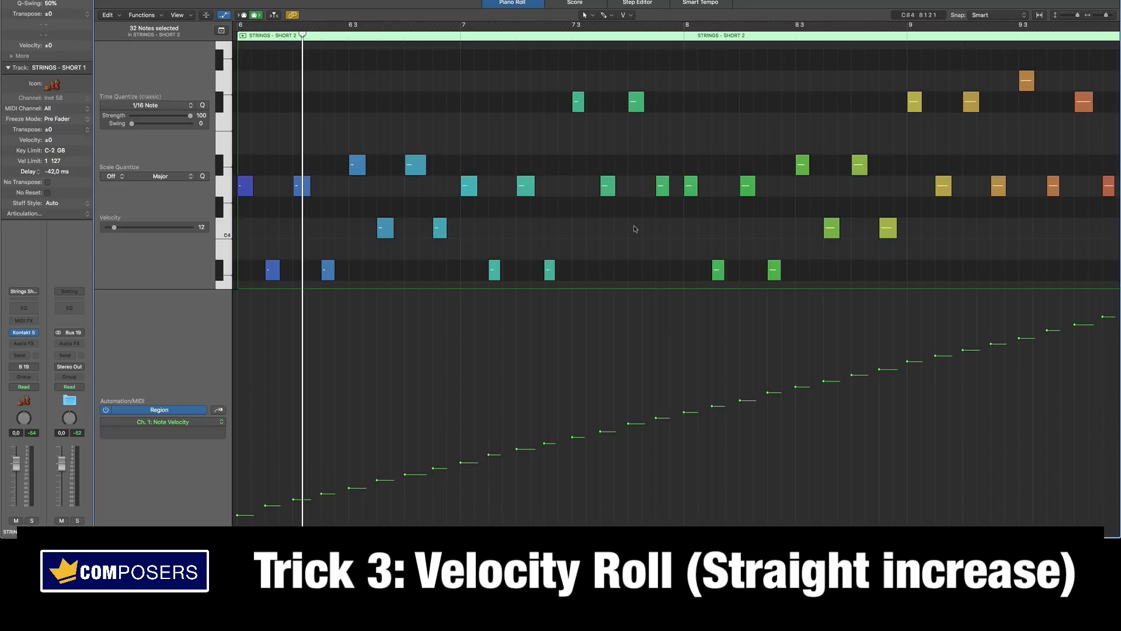
pyautogui.click(606, 245)
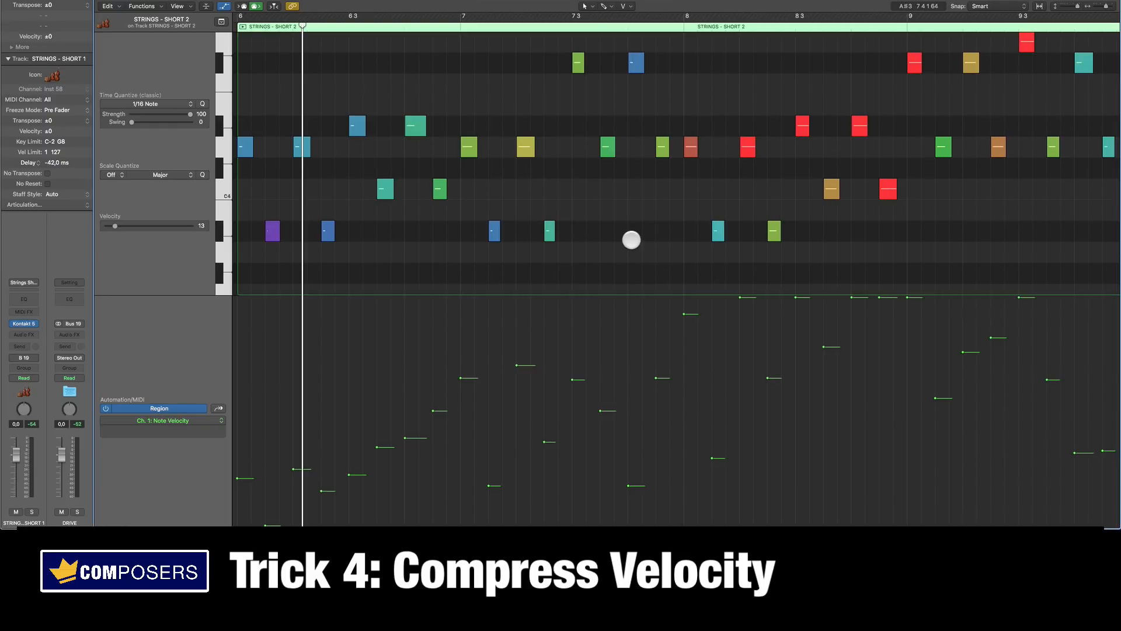
# Show the Note Velocity lane and compress the velocities of all STRINGS - SHORT 2 notes into a low, narrow range
pyautogui.press('super+a')
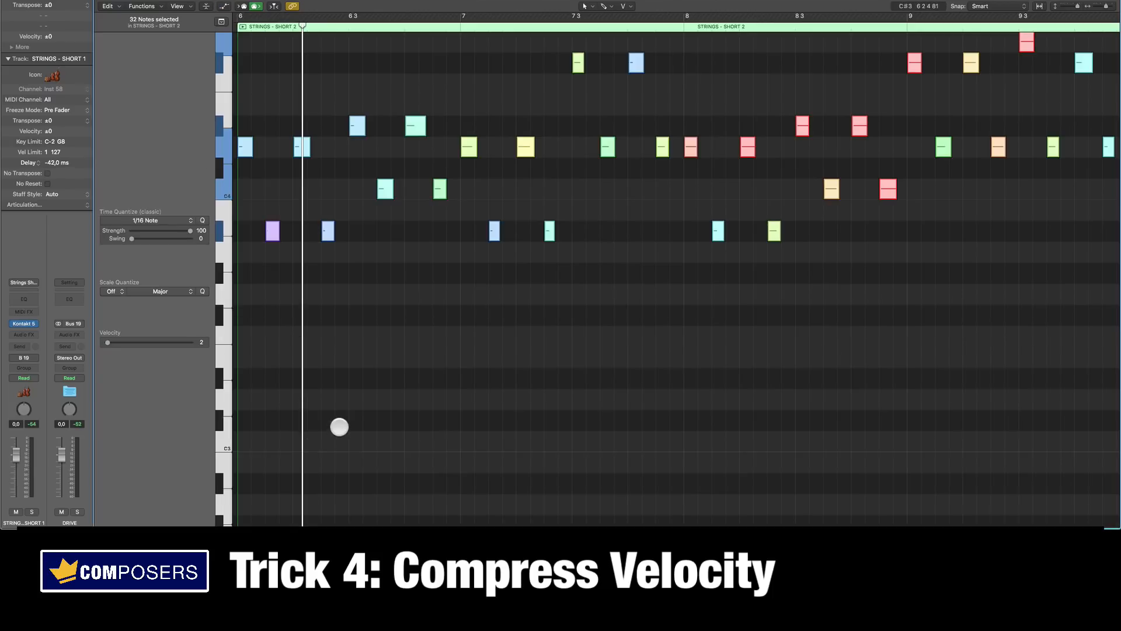
pyautogui.click(180, 420)
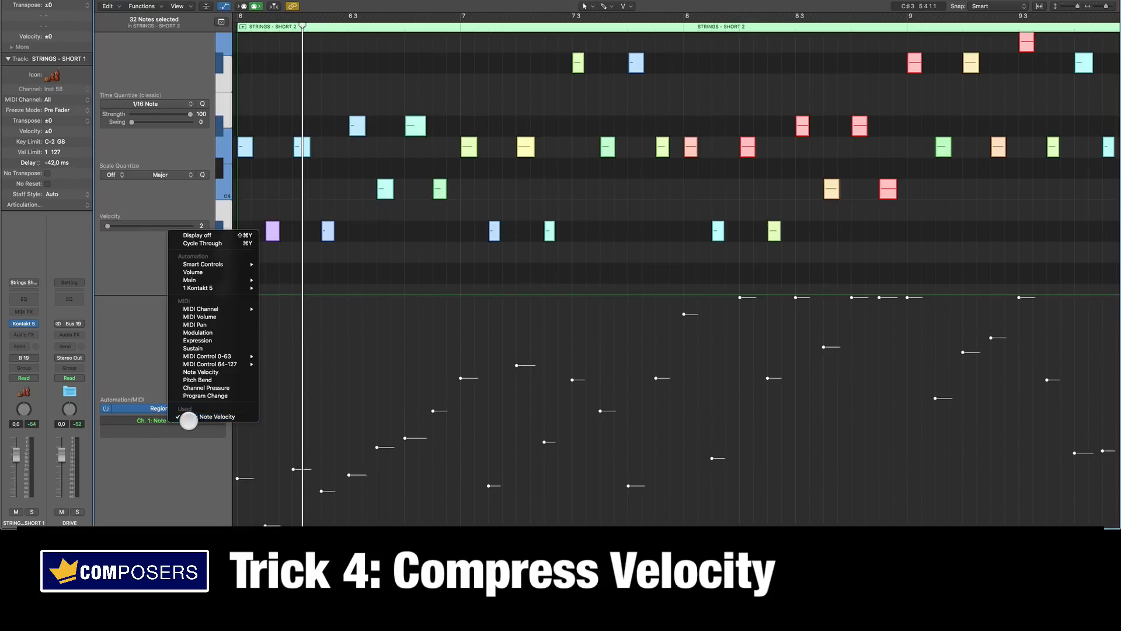
pyautogui.click(210, 418)
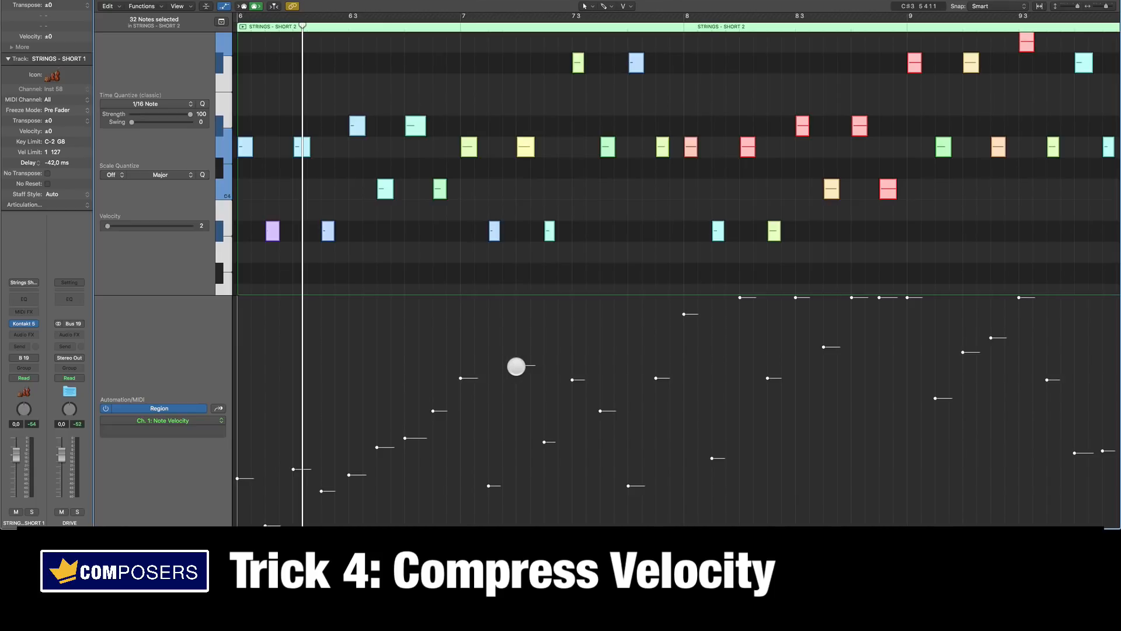
pyautogui.moveTo(516, 366); pyautogui.dragTo(528, 428)
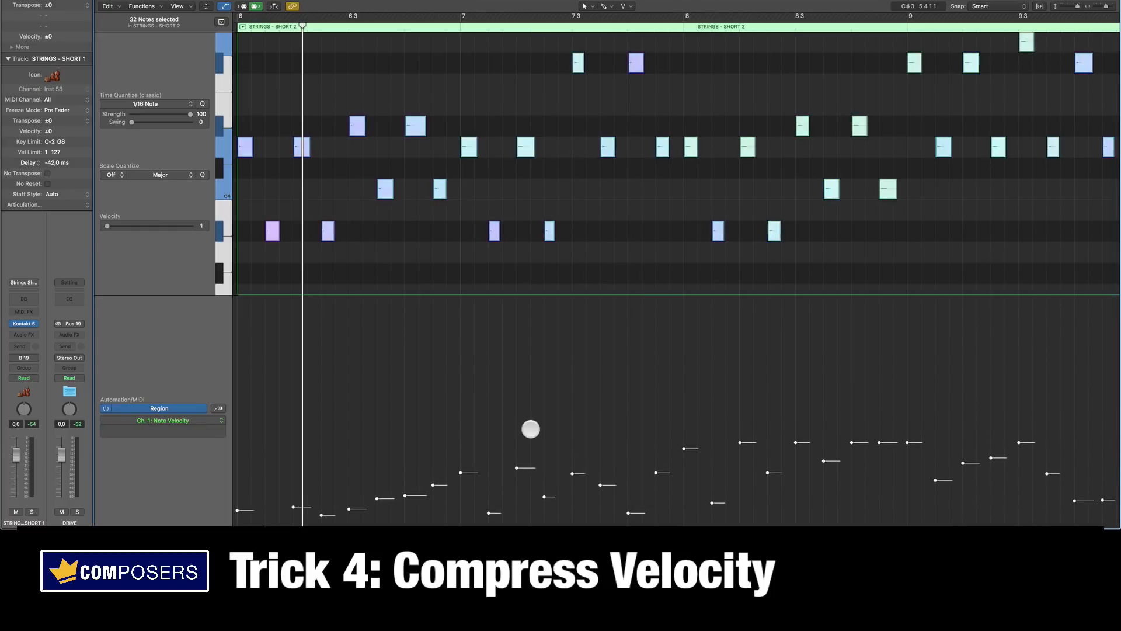
pyautogui.click(586, 338)
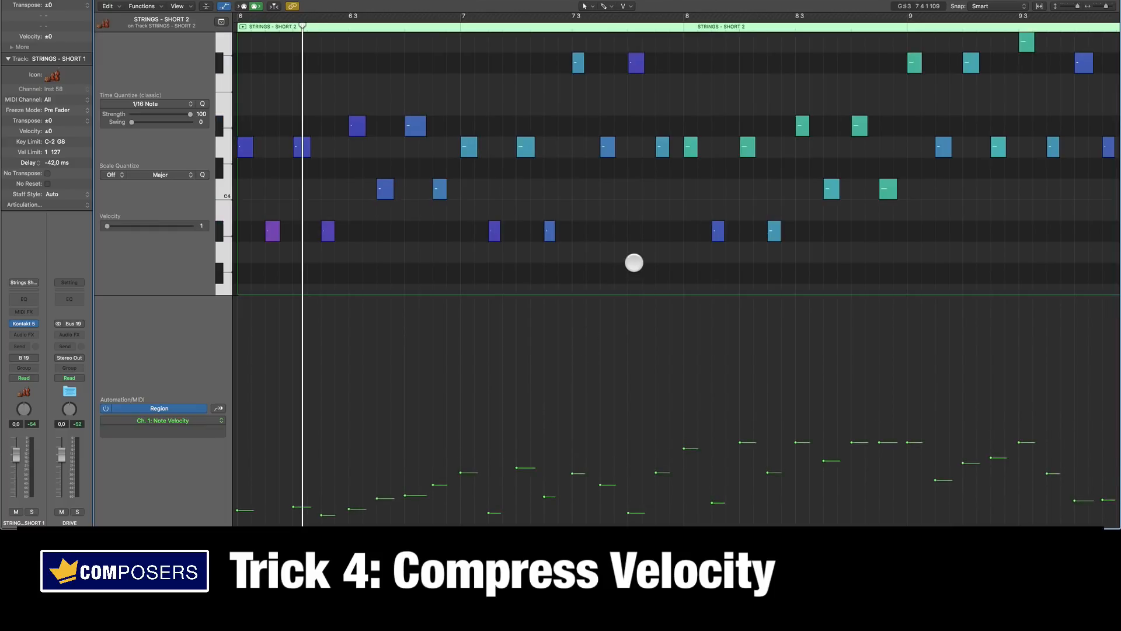
# Raise the velocities of all compressed STRINGS - SHORT 2 notes together to a slider value of 56
pyautogui.press('super+a')
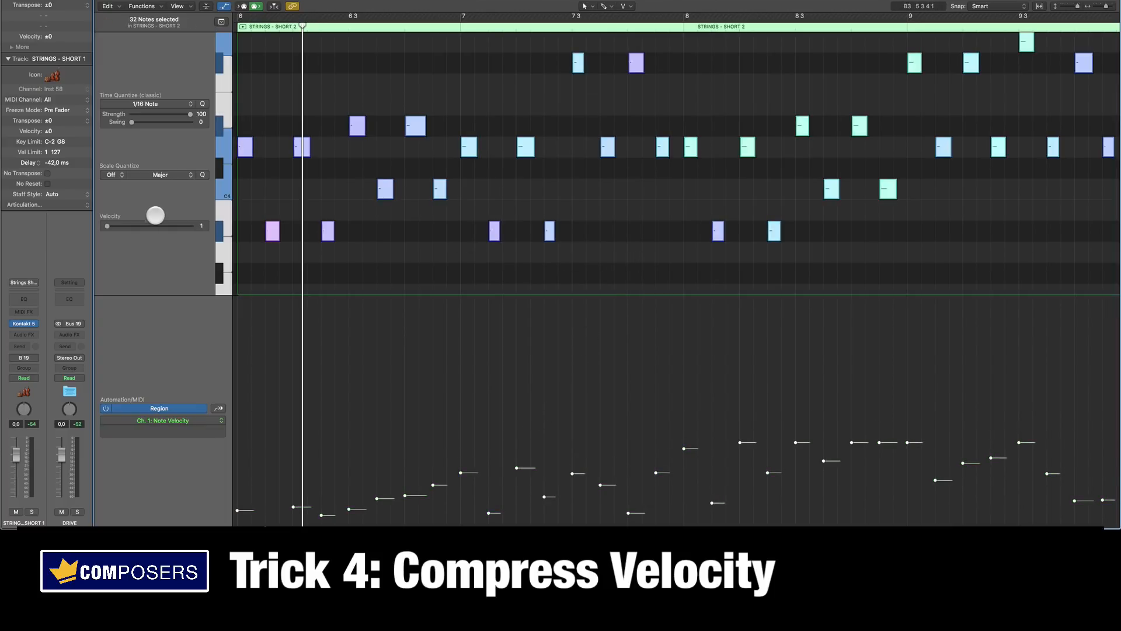
pyautogui.moveTo(107, 225); pyautogui.dragTo(144, 223)
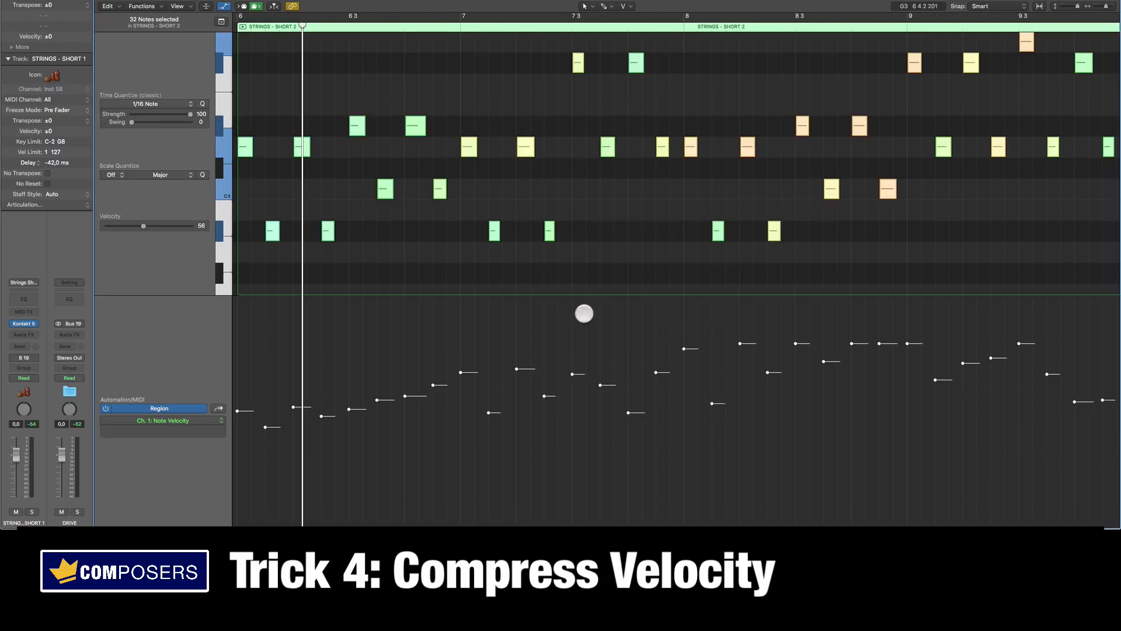
pyautogui.click(628, 352)
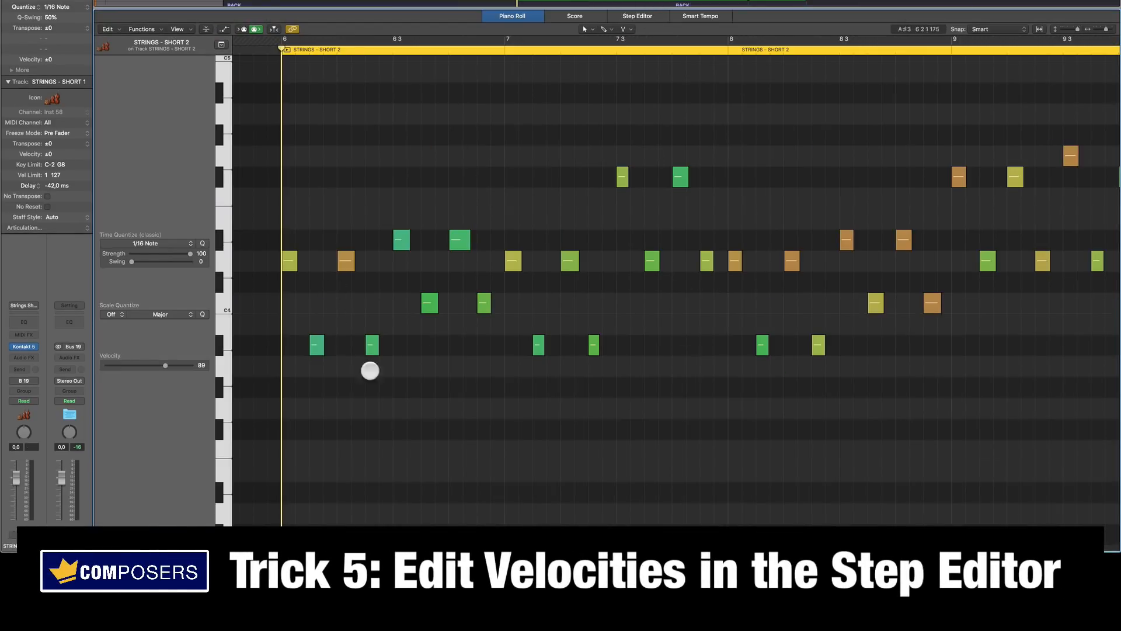
# Set the velocity of the two D#4 notes between bars 6 3 and 7 to 55
pyautogui.click(345, 257)
pyautogui.click(398, 240)
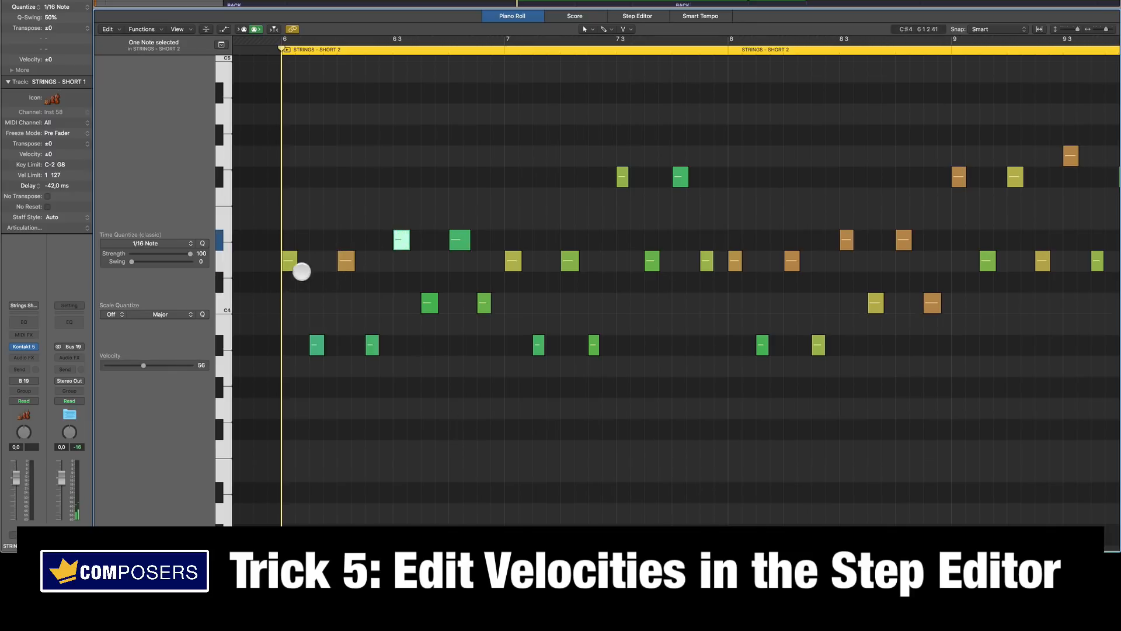
pyautogui.moveTo(141, 365); pyautogui.dragTo(155, 366)
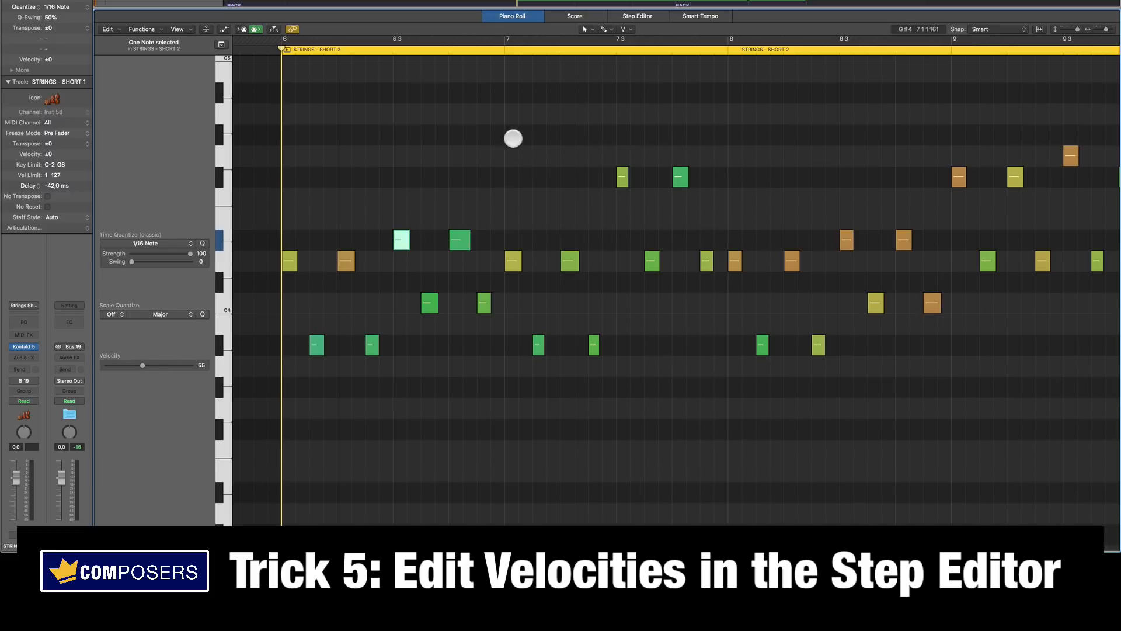
pyautogui.click(603, 76)
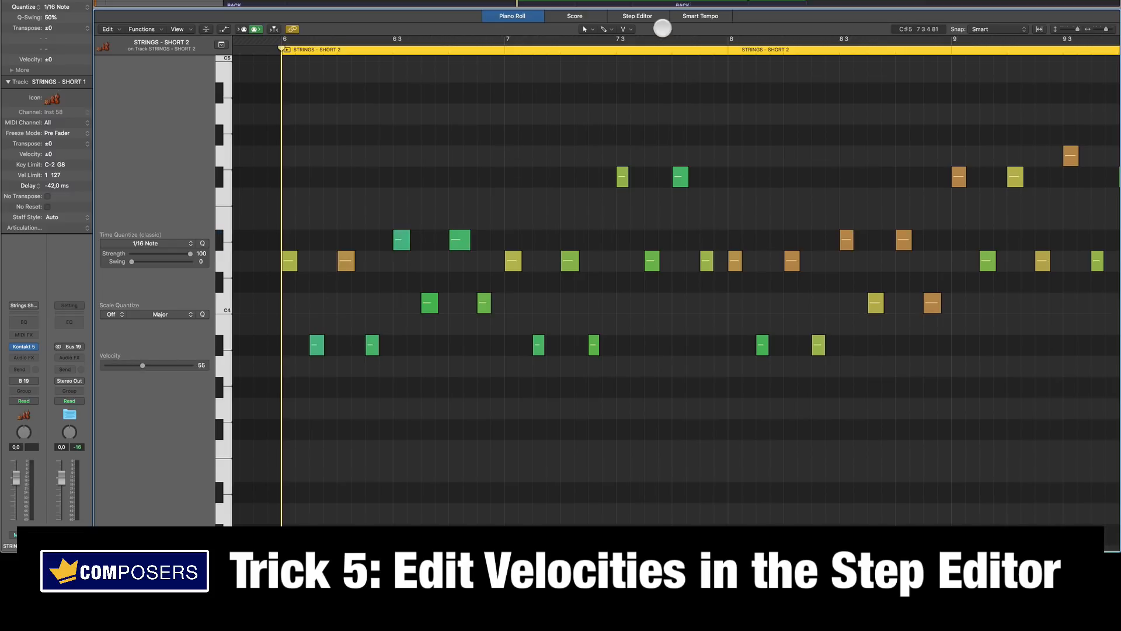
pyautogui.click(458, 237)
pyautogui.moveTo(461, 226); pyautogui.dragTo(463, 249)
pyautogui.click(486, 192)
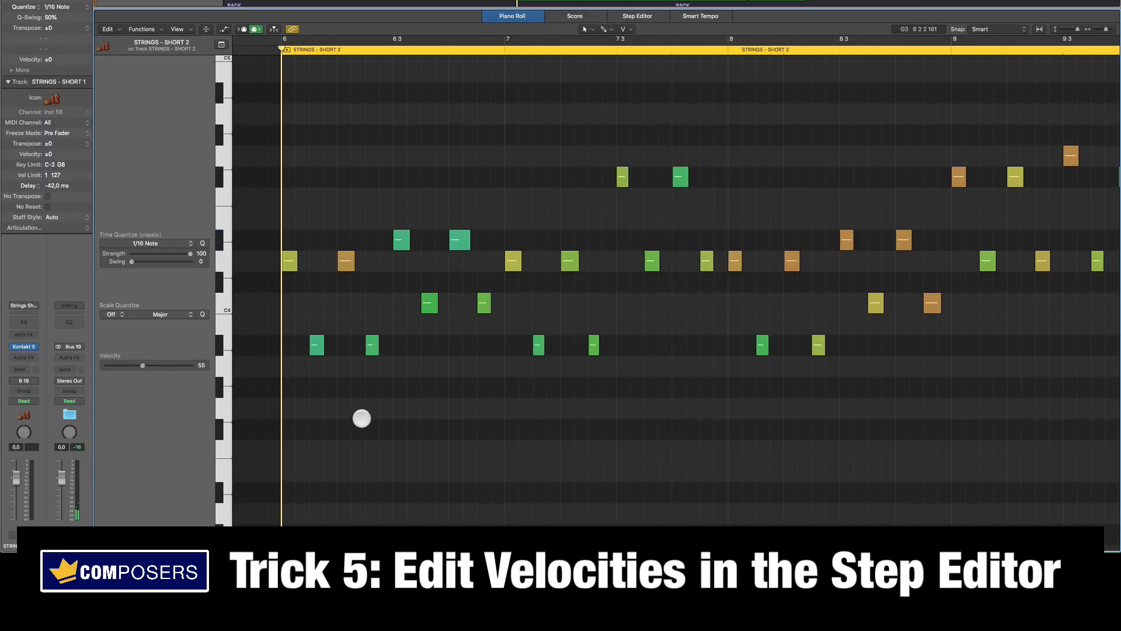
# Set the D4 note at bar 7 to velocity 86 in the Note Velocity lane, and hide the lane again
pyautogui.press('a')
pyautogui.click(190, 442)
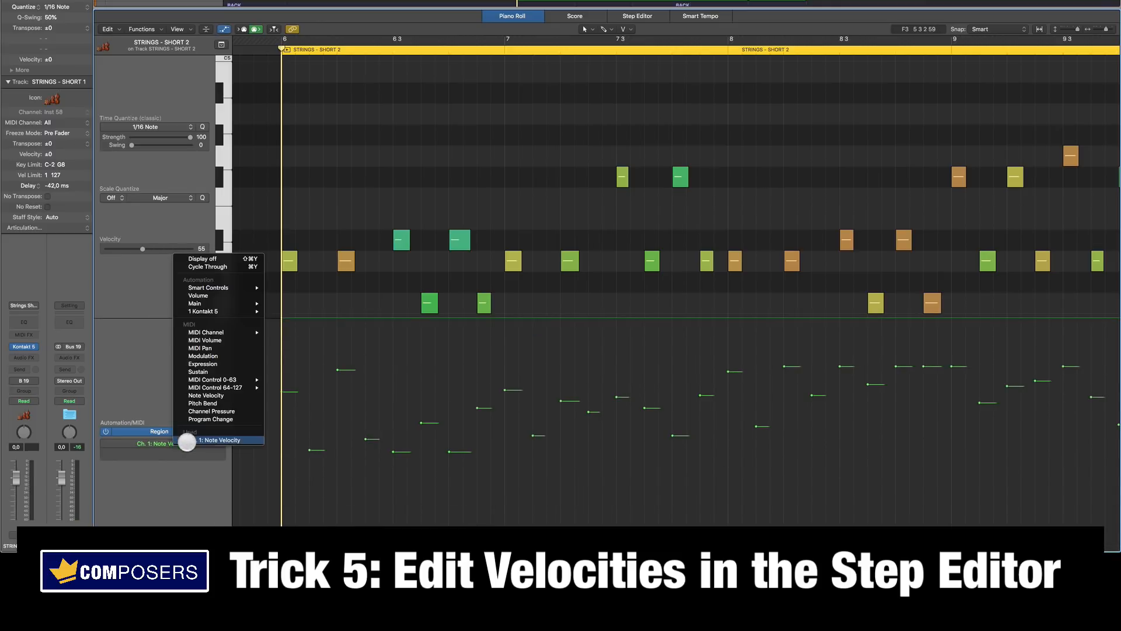
pyautogui.click(201, 441)
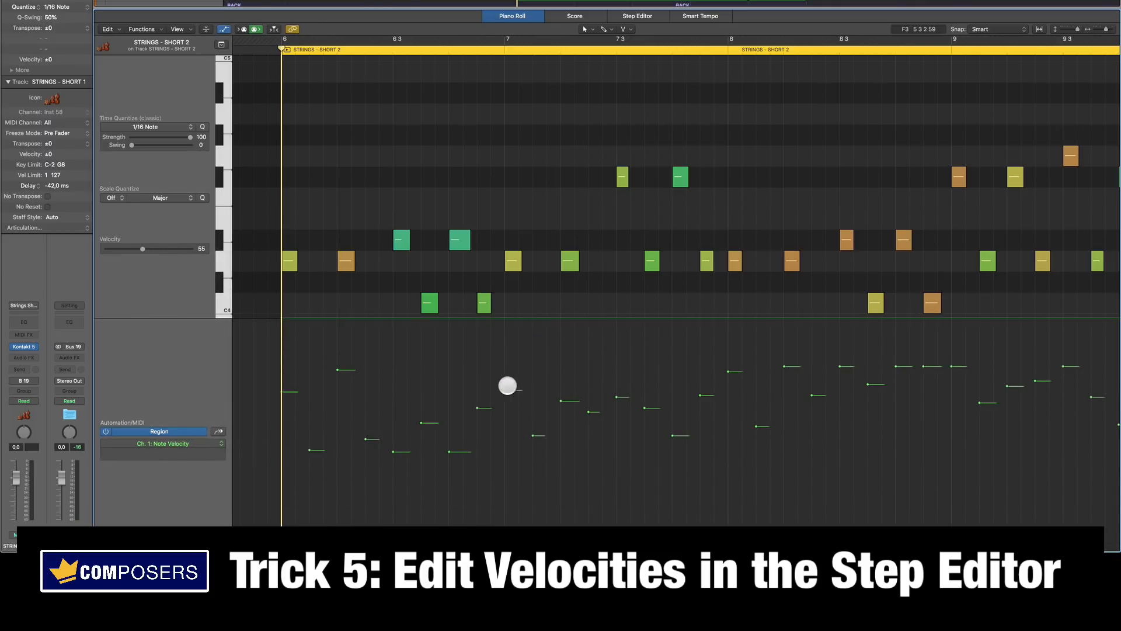
pyautogui.click(505, 389)
pyautogui.moveTo(505, 390); pyautogui.dragTo(506, 393)
pyautogui.press('a')
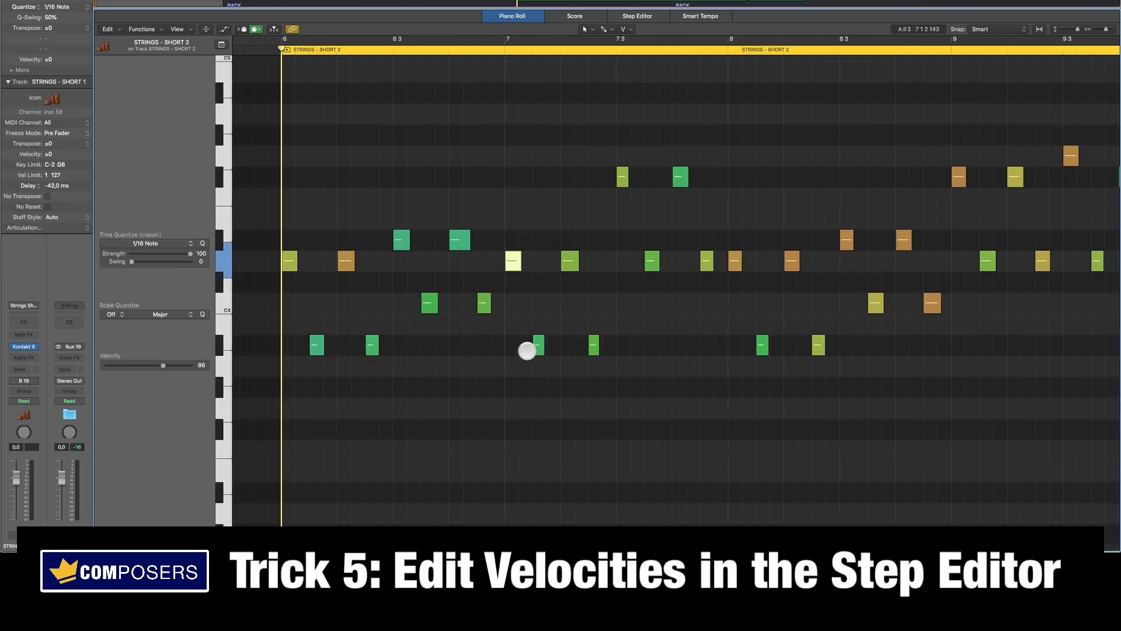
# Switch STRINGS - SHORT 2 to the Step Editor and examine its pitch lanes D4, A#3, D#4, C4, F#4 and G4
pyautogui.click(593, 108)
pyautogui.click(649, 14)
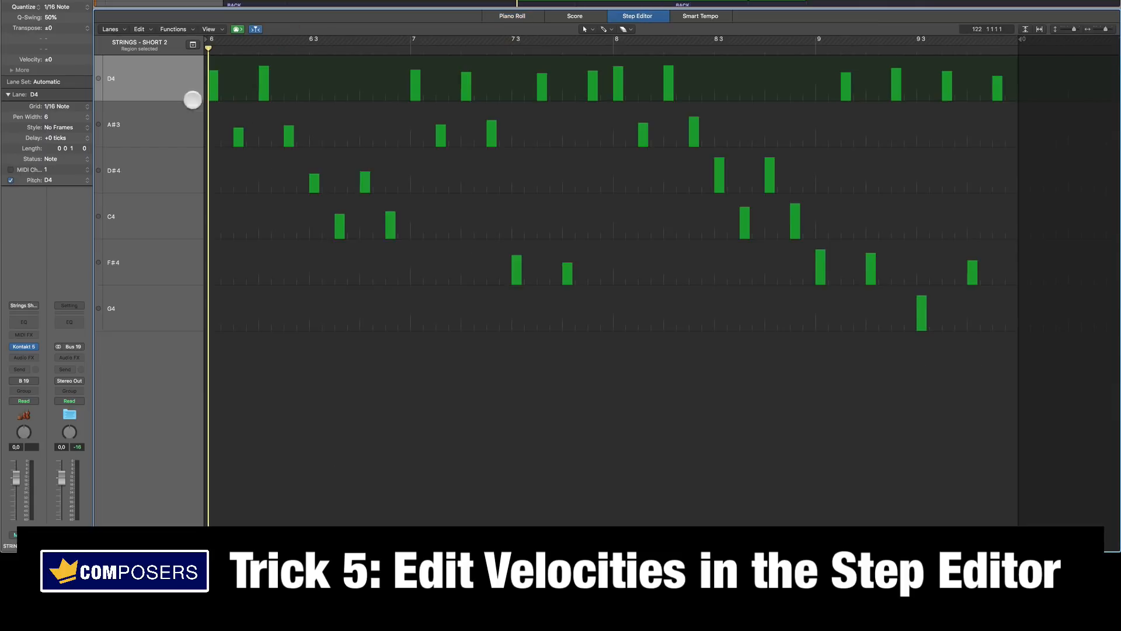
pyautogui.click(156, 125)
pyautogui.click(157, 163)
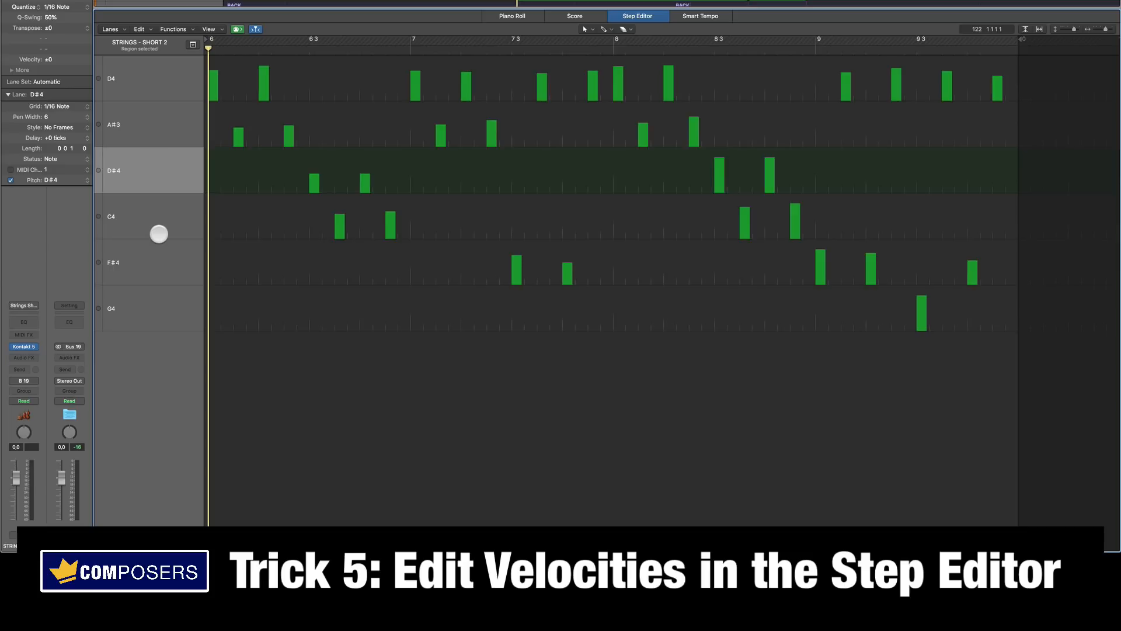
pyautogui.click(158, 229)
pyautogui.click(158, 261)
pyautogui.click(160, 306)
pyautogui.click(160, 275)
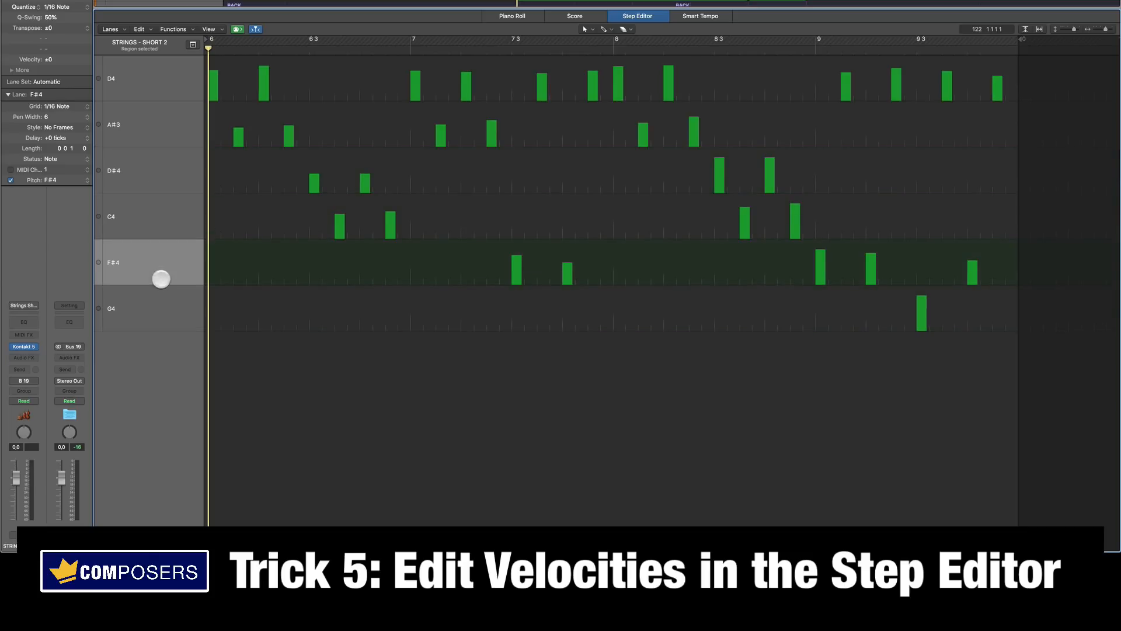
pyautogui.click(160, 76)
pyautogui.click(159, 125)
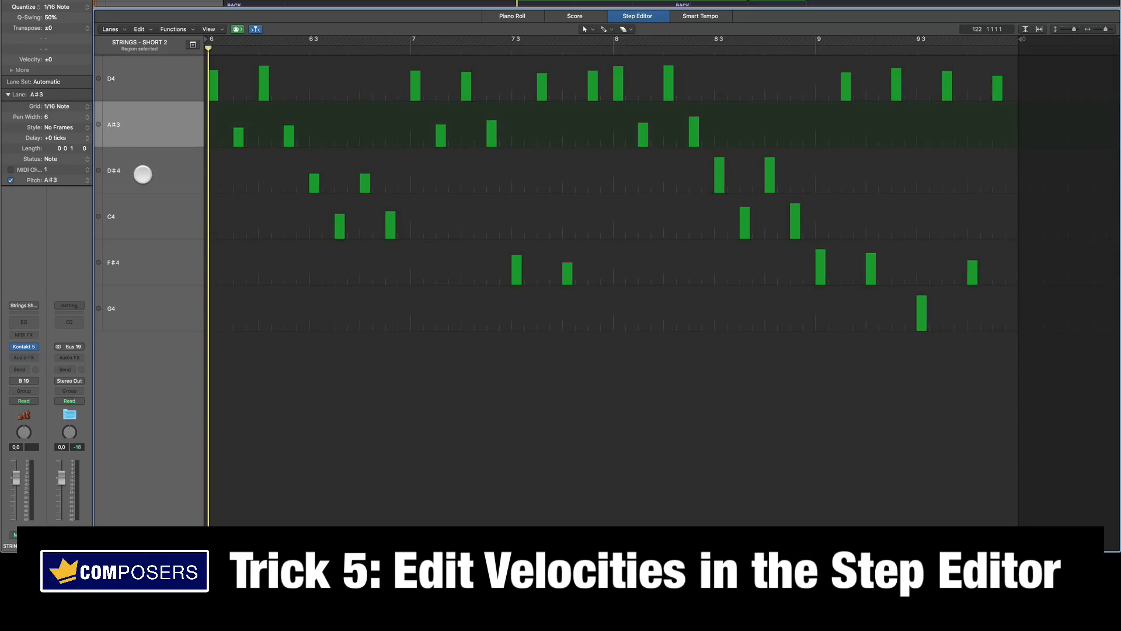
pyautogui.click(145, 173)
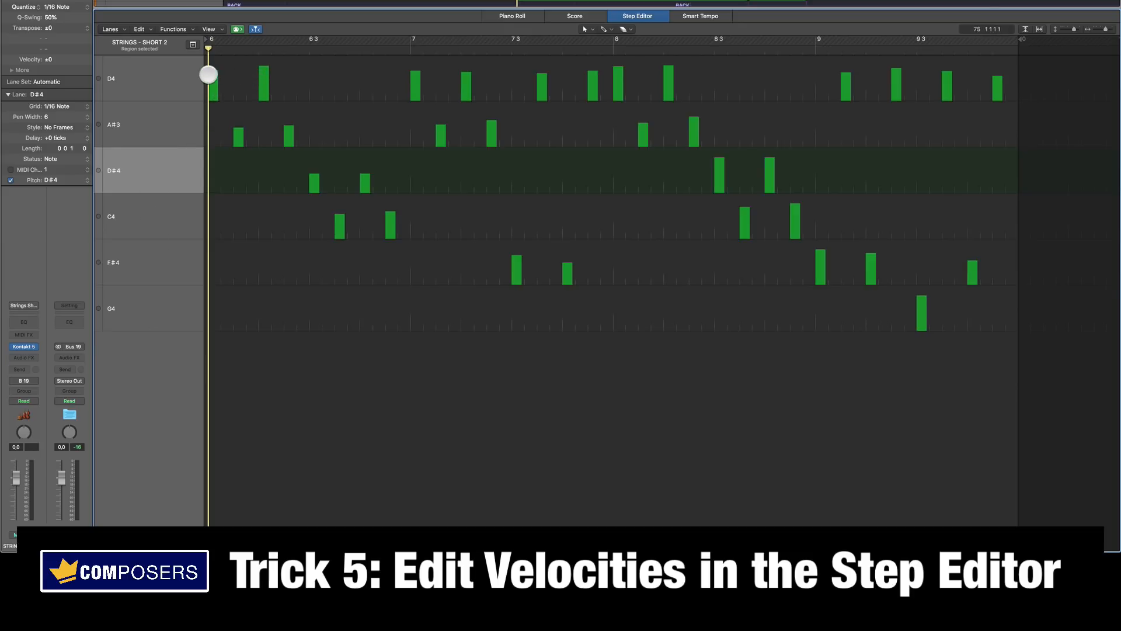
# Adjust the velocity bars of the first two D4 steps after bar 6 in the Step Editor
pyautogui.click(212, 73)
pyautogui.moveTo(268, 68)
pyautogui.mouseDown()
pyautogui.moveTo(268, 92)
pyautogui.moveTo(265, 55)
pyautogui.moveTo(268, 87)
pyautogui.moveTo(270, 78)
pyautogui.mouseUp()
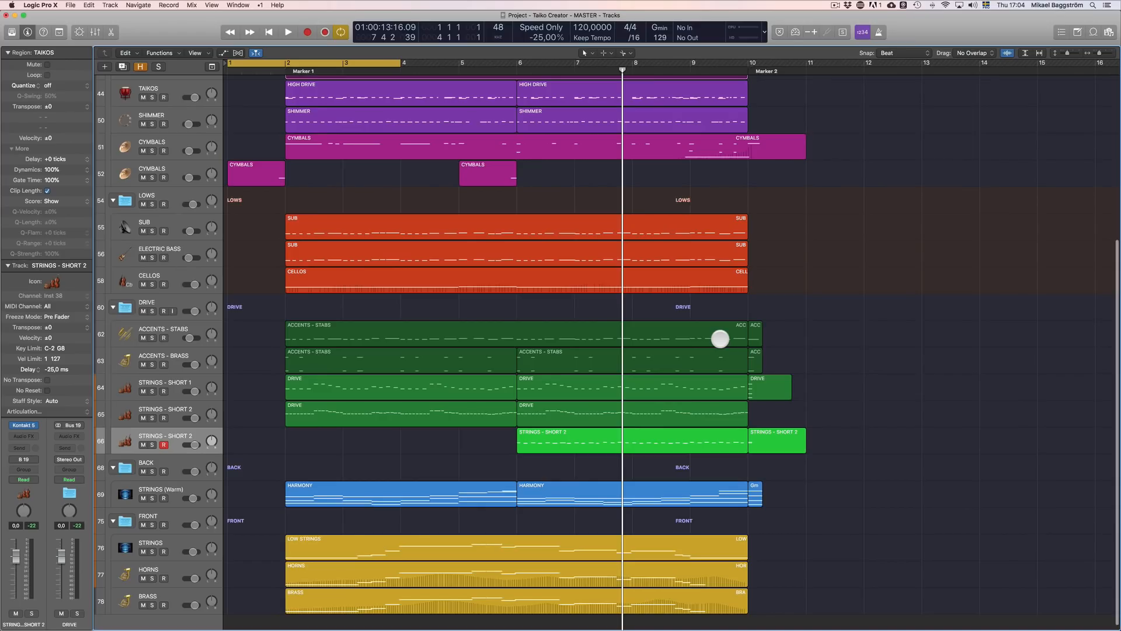
# Open the TAIKOS region on track 43, starting at bar 2, in the Piano Roll
pyautogui.scroll(8, 674, 328)
pyautogui.click(866, 348)
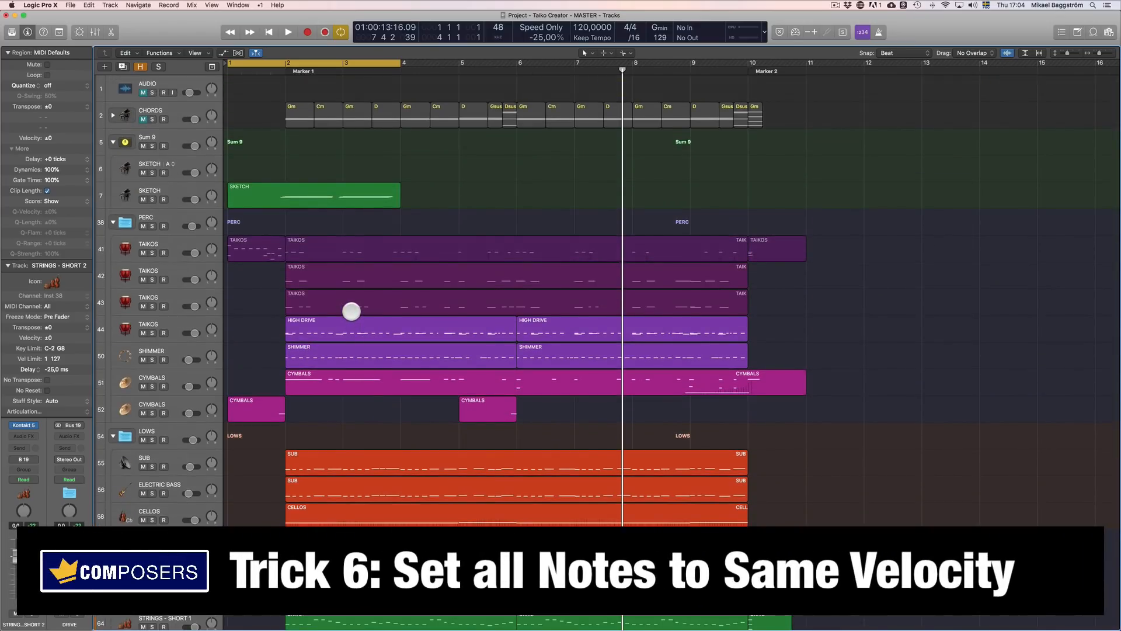
pyautogui.doubleClick(330, 299)
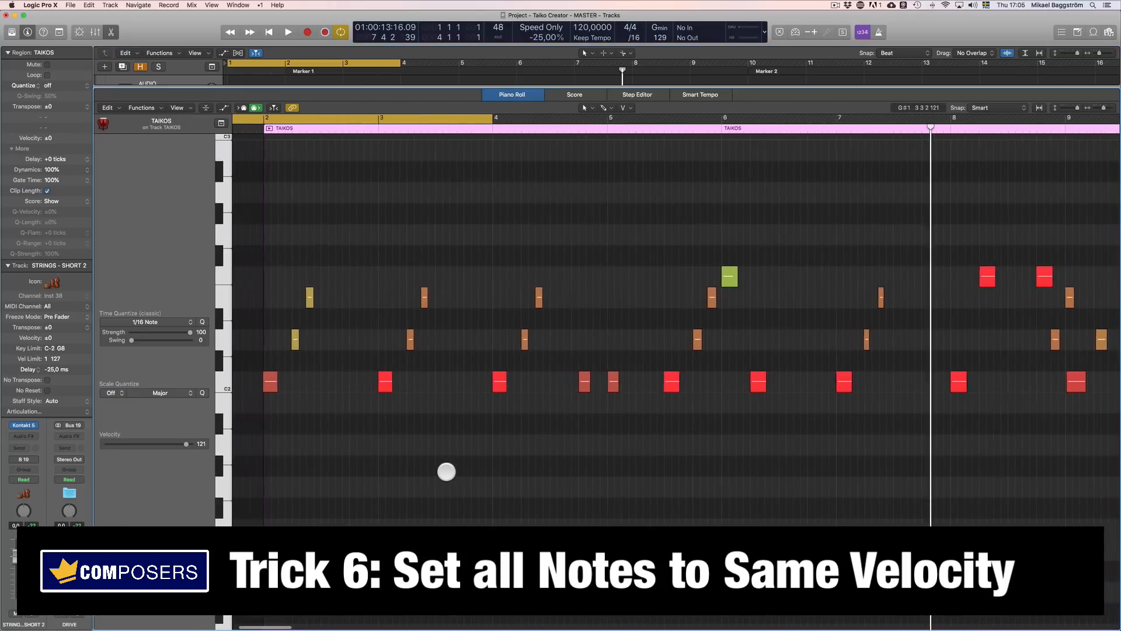
# Audition the C2 notes at bars 2, 3 and 4 of the TAIKOS region one by one, and clear the selection
pyautogui.click(316, 384)
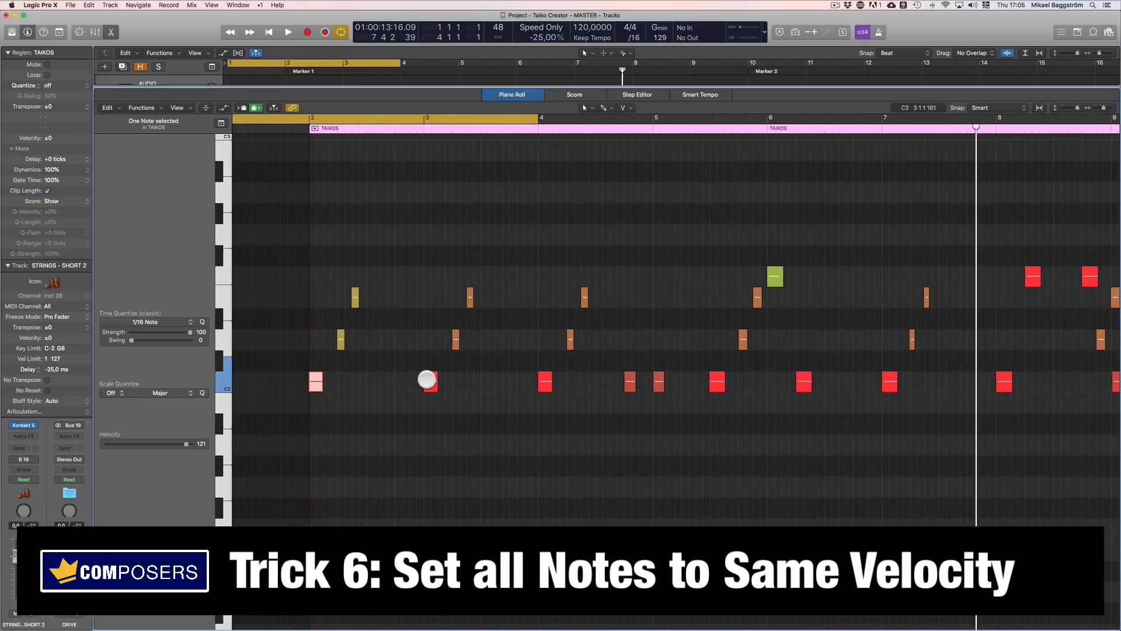
pyautogui.click(427, 380)
pyautogui.click(540, 385)
pyautogui.click(682, 386)
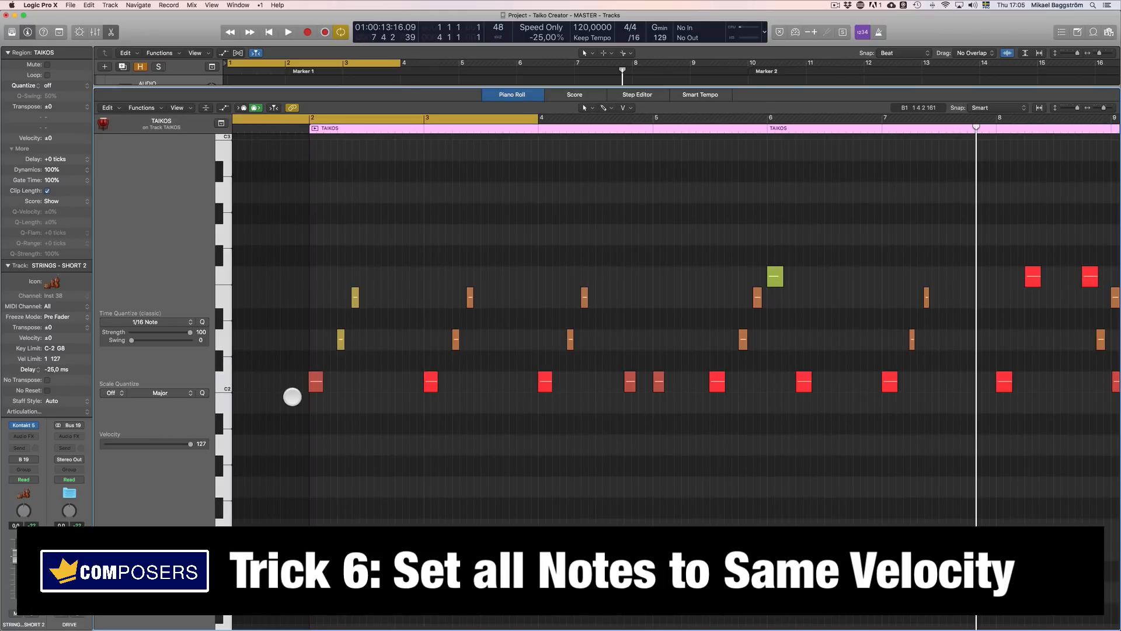
# Select all C2 notes in the TAIKOS region and set them to the same velocity of 68
pyautogui.hscroll(2, 823, 448)
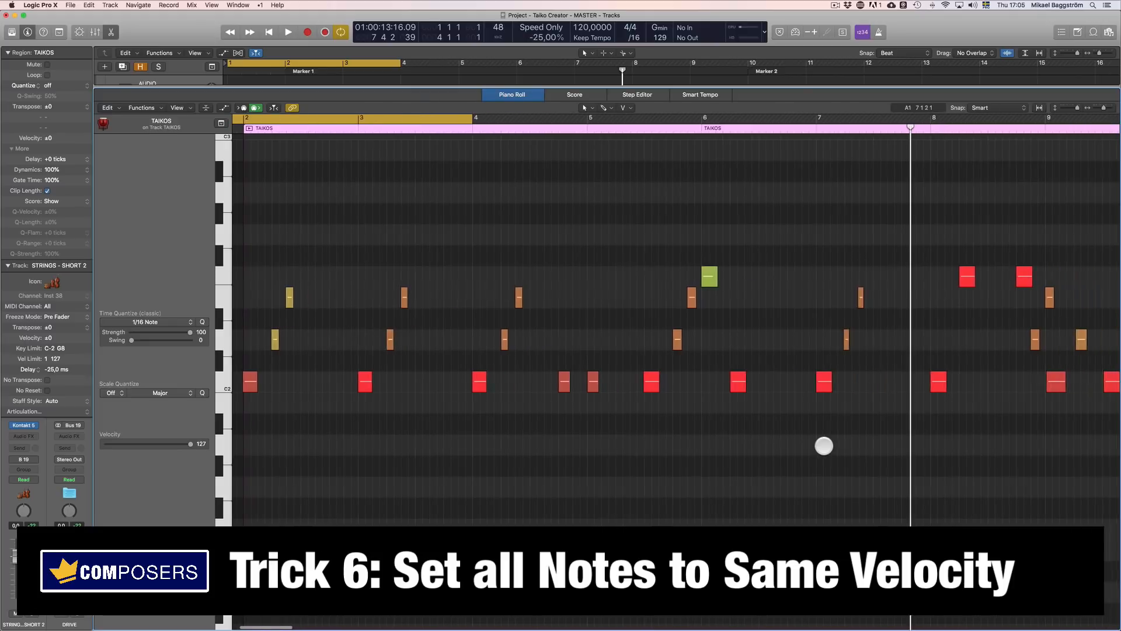
pyautogui.click(223, 381)
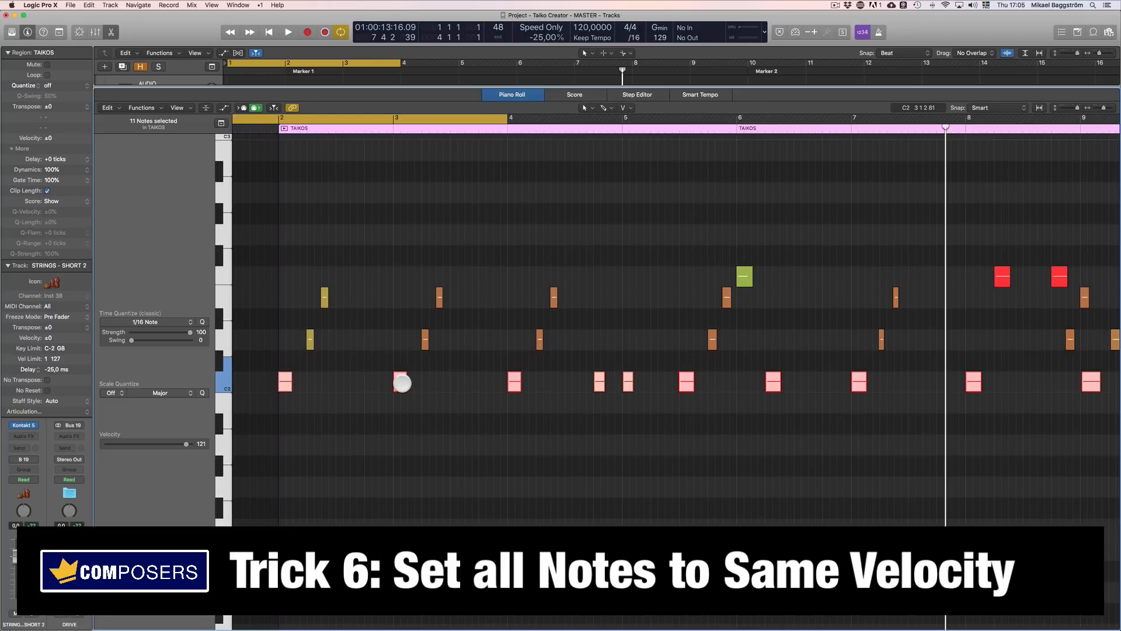
pyautogui.moveTo(399, 384); pyautogui.dragTo(400, 383)
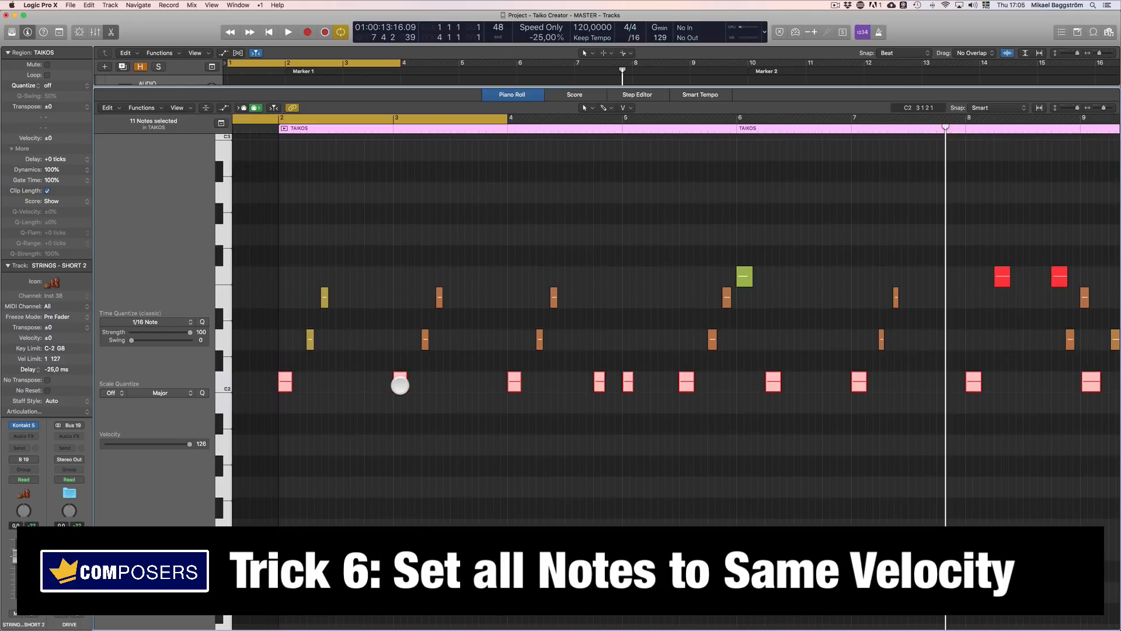
pyautogui.moveTo(400, 385); pyautogui.dragTo(437, 456)
pyautogui.click(399, 420)
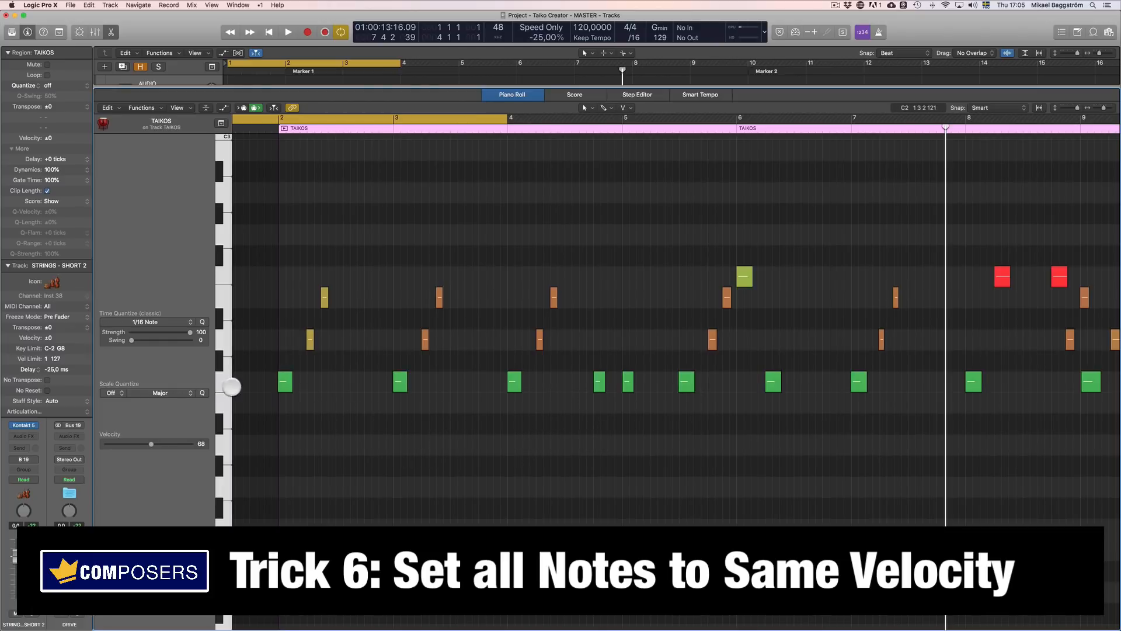
# Select all C2 notes of the TAIKOS region again and raise their velocity to 127
pyautogui.click(227, 383)
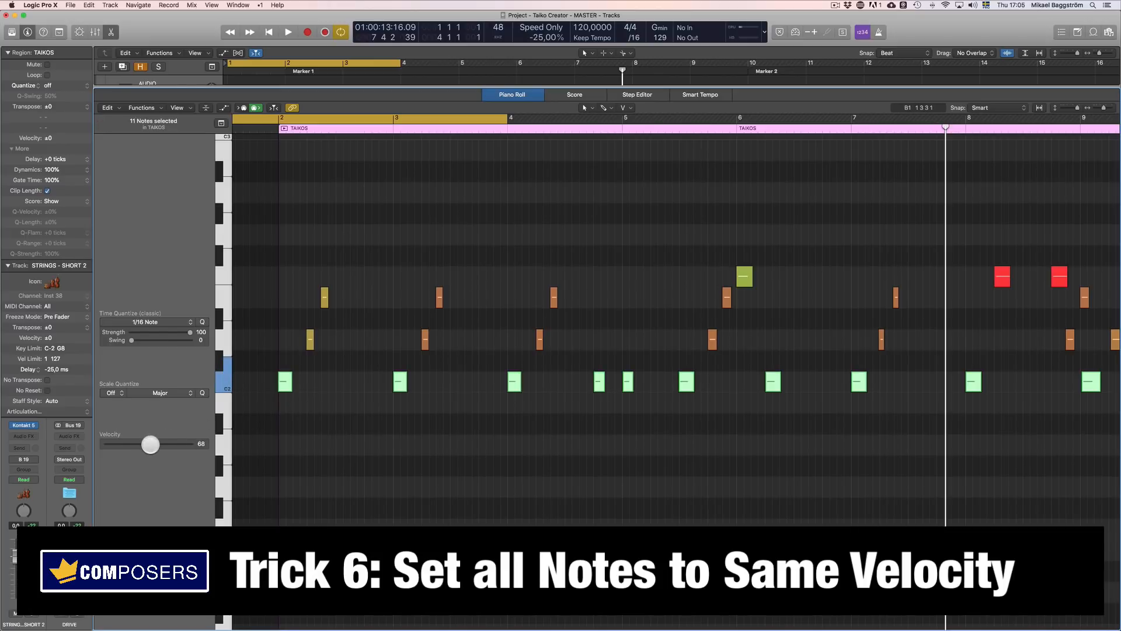
pyautogui.moveTo(150, 444); pyautogui.dragTo(191, 444)
pyautogui.click(421, 448)
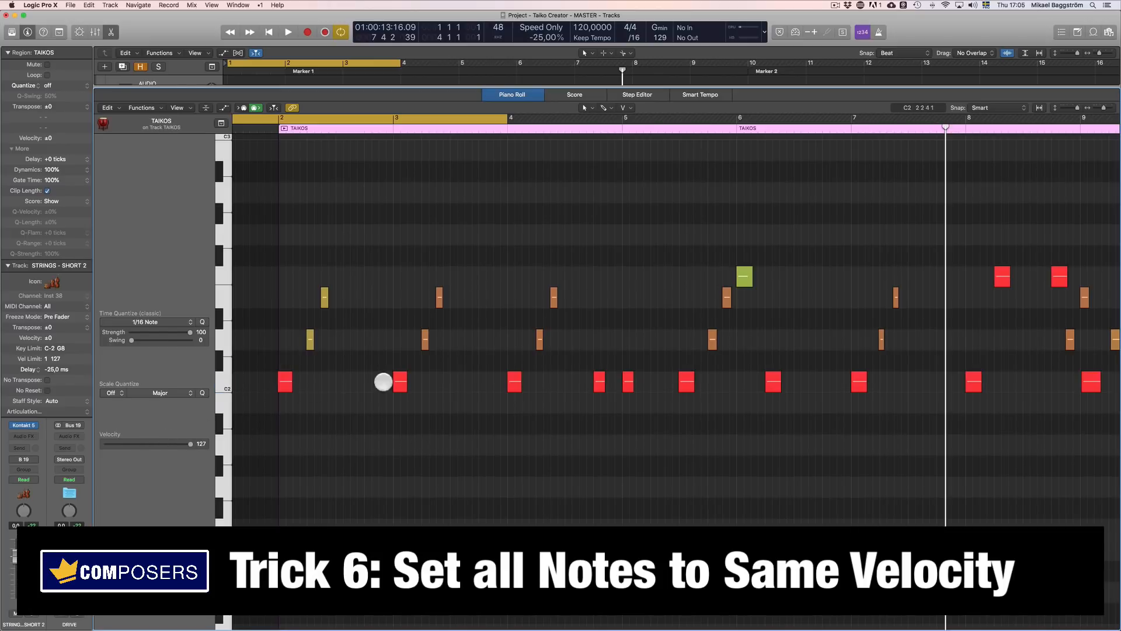
pyautogui.hscroll(5, 809, 415)
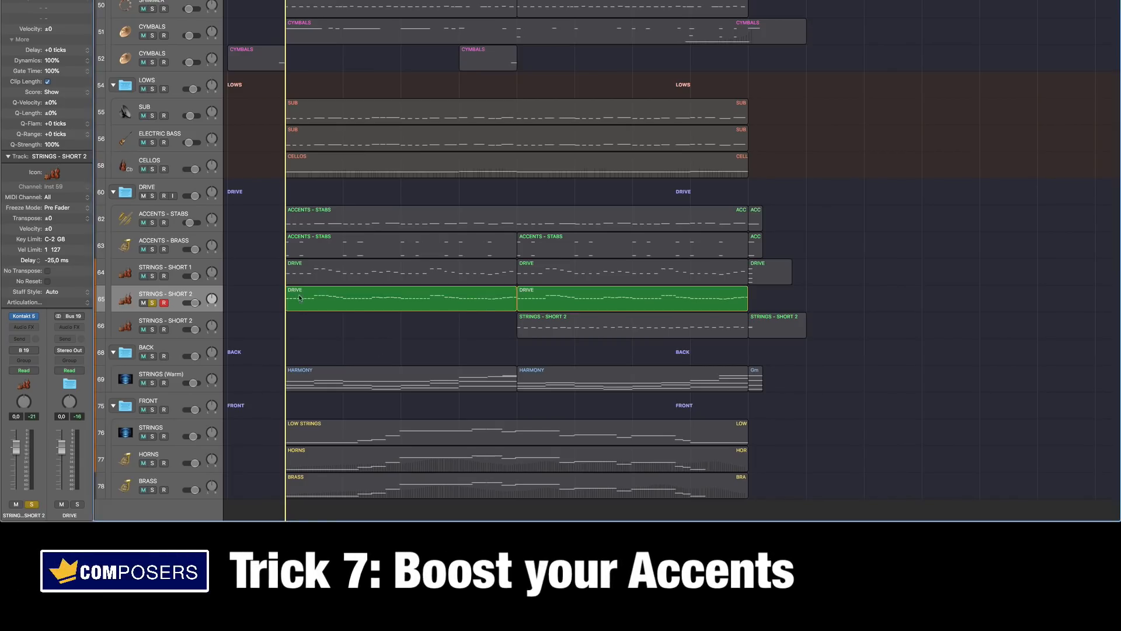
# Open the first DRIVE region of the soloed STRINGS - SHORT 2 track in the Piano Roll and play it
pyautogui.click(303, 297)
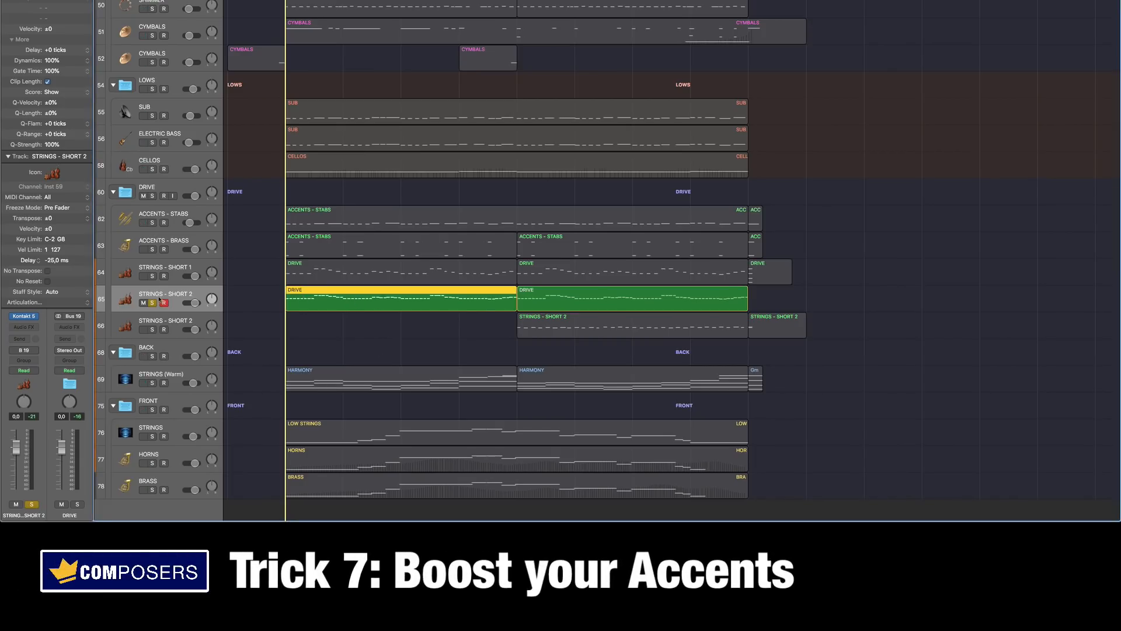
pyautogui.doubleClick(329, 307)
pyautogui.press('space')
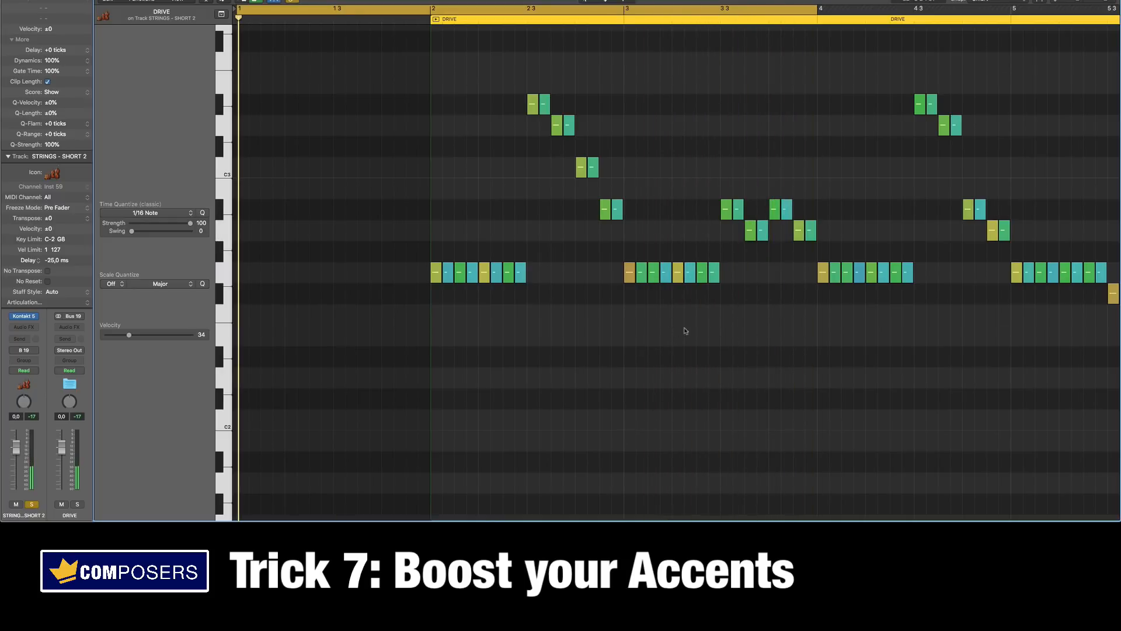
pyautogui.hscroll(5, 678, 333)
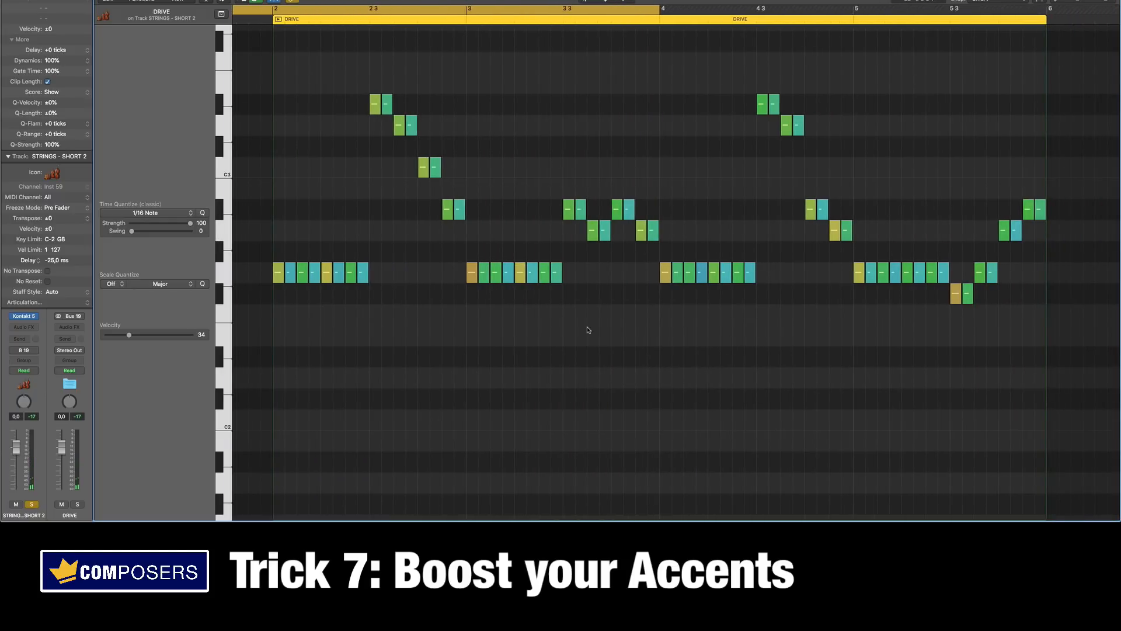
# Audition the first note at bar 2 and show the Note Velocity lane below the DRIVE region's notes
pyautogui.click(280, 274)
pyautogui.press('a')
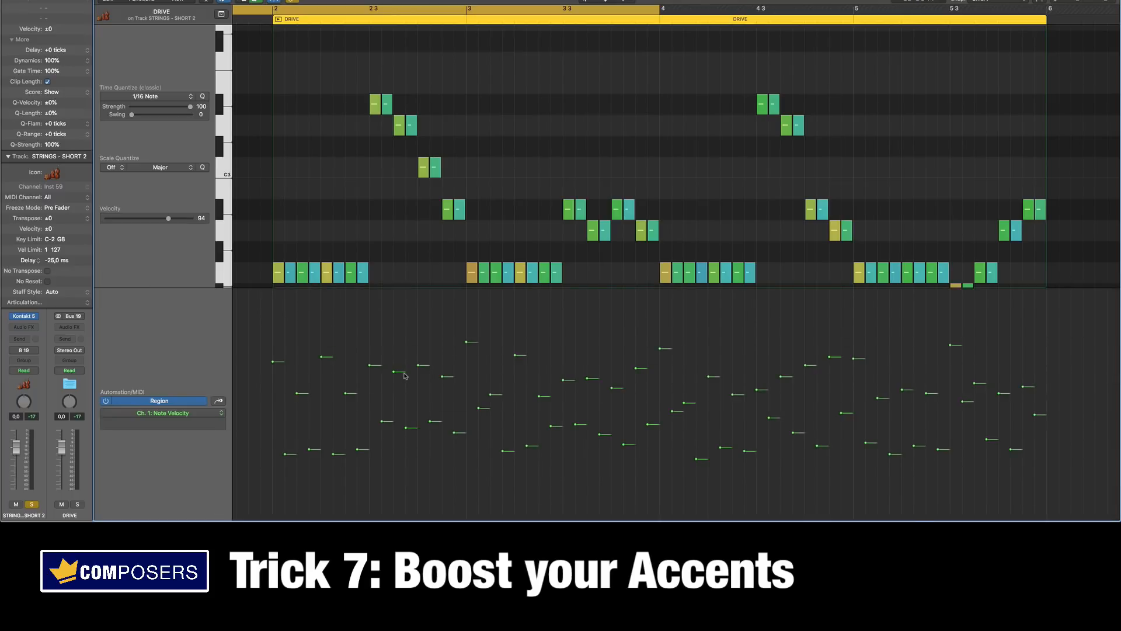
pyautogui.scroll(-3, 549, 196)
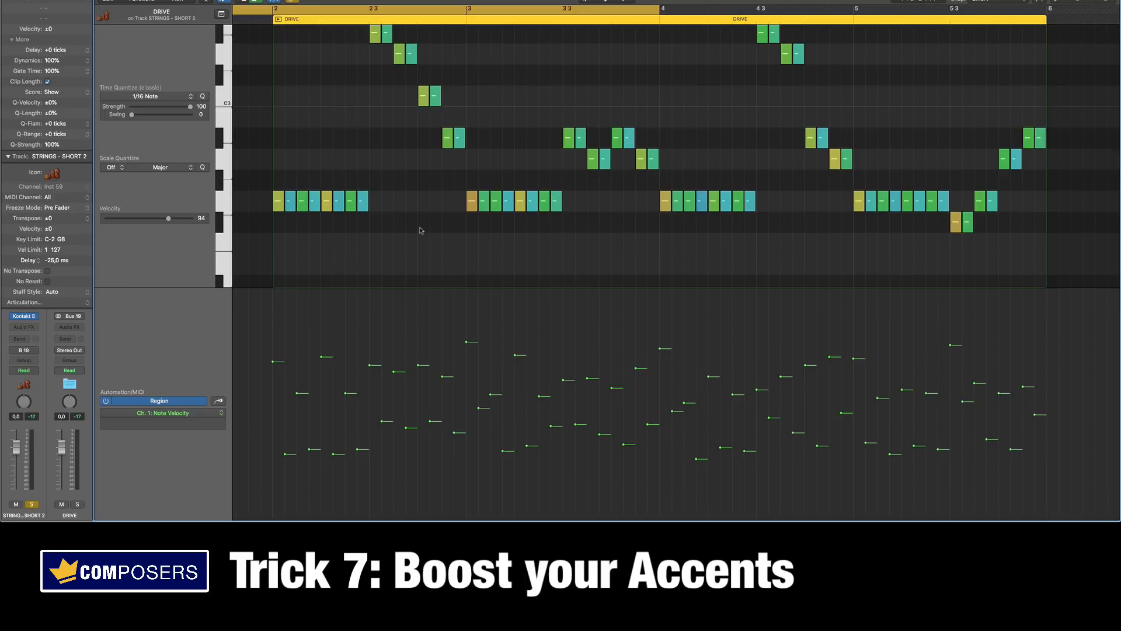
# Select all notes in the DRIVE region and lower their velocities together until the velocity value reads 5
pyautogui.press('super+a')
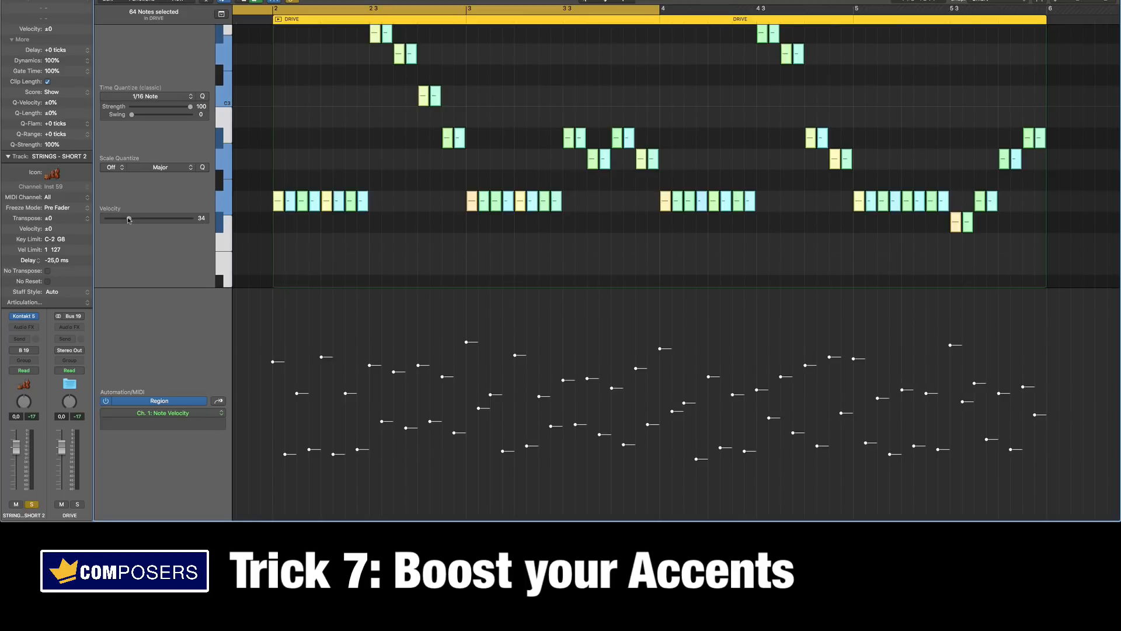
pyautogui.moveTo(129, 219); pyautogui.dragTo(110, 218)
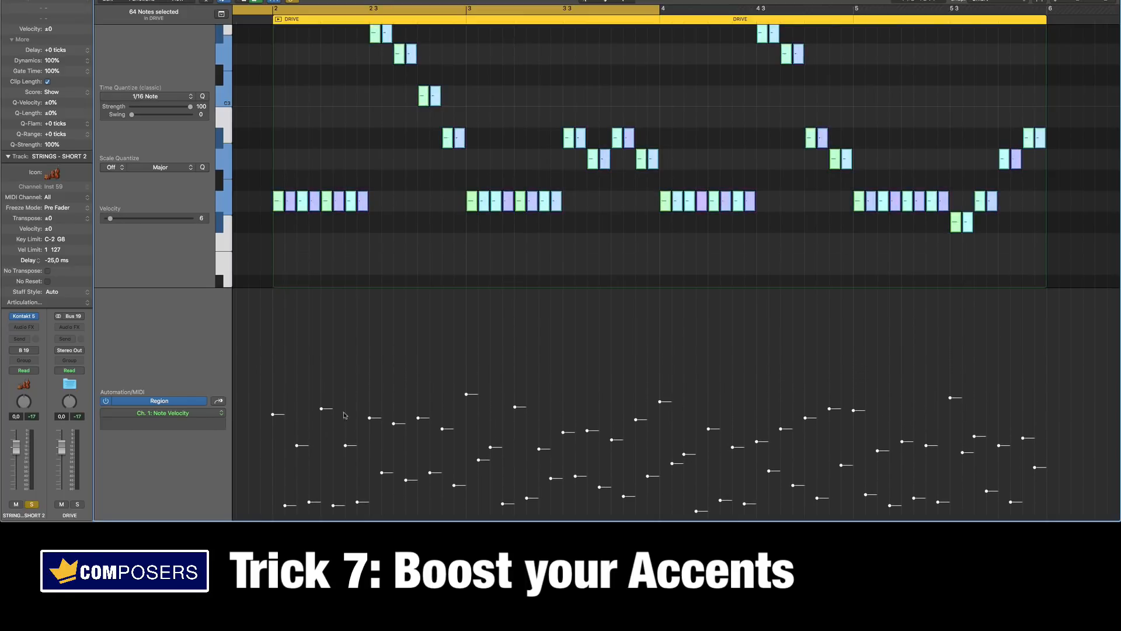
pyautogui.moveTo(111, 218); pyautogui.dragTo(109, 218)
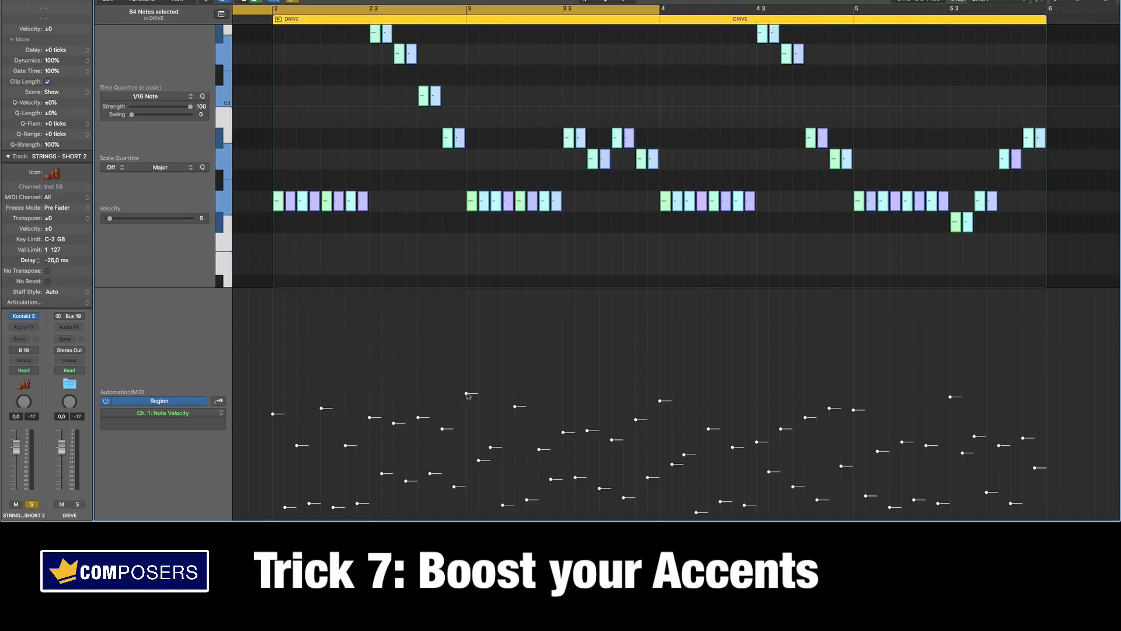
# Expand the selected notes' velocities proportionally from the bar 3 accent, raise them all until the velocity reads 28, and clear the selection
pyautogui.moveTo(468, 396); pyautogui.dragTo(474, 367)
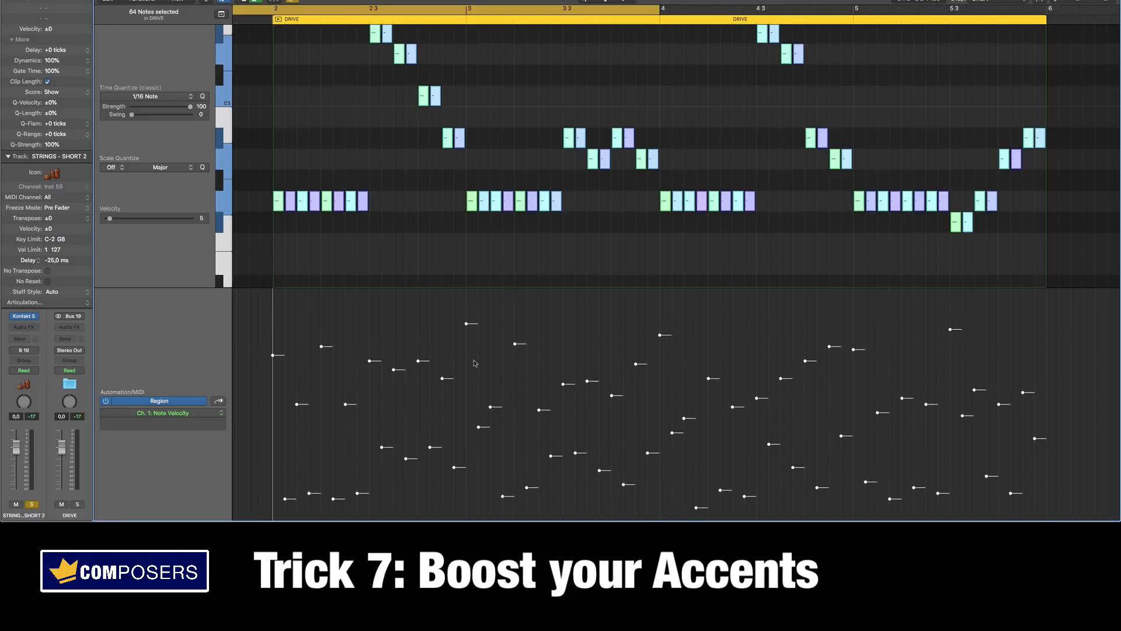
pyautogui.moveTo(109, 219); pyautogui.dragTo(126, 219)
pyautogui.click(395, 160)
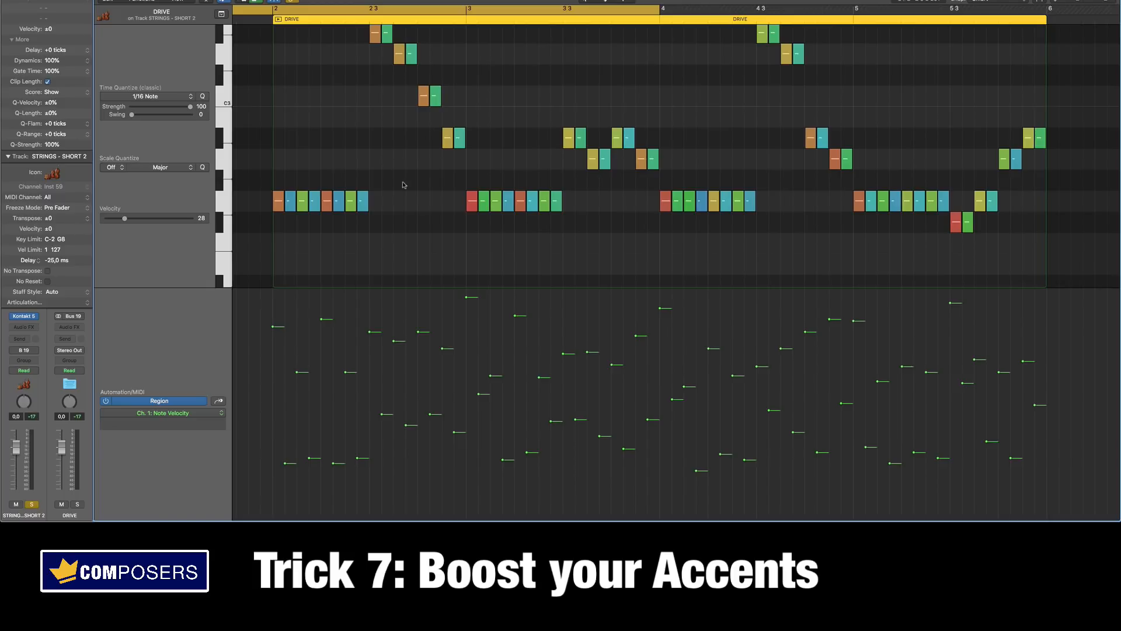
# Hide the Note Velocity lane and play back the DRIVE region from just before bar 2
pyautogui.press('a')
pyautogui.hscroll(-2, 416, 219)
pyautogui.scroll(3, 403, 181)
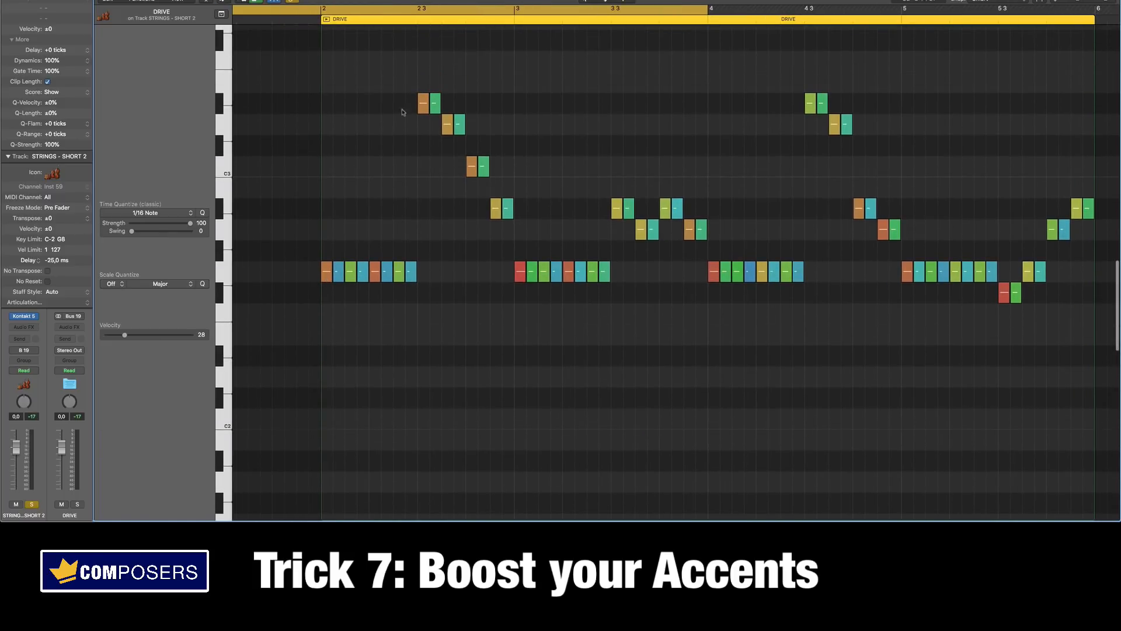
pyautogui.click(310, 20)
pyautogui.press('space')
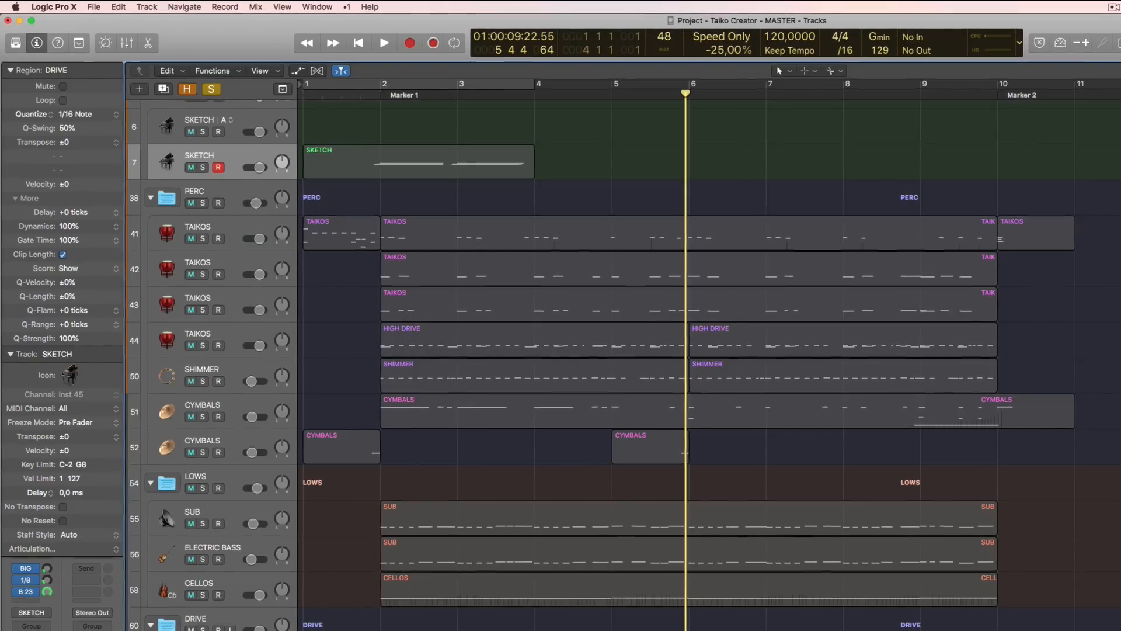
# Open the DRIVE region with uniform velocities in the Piano Roll and play it back
pyautogui.press('p')
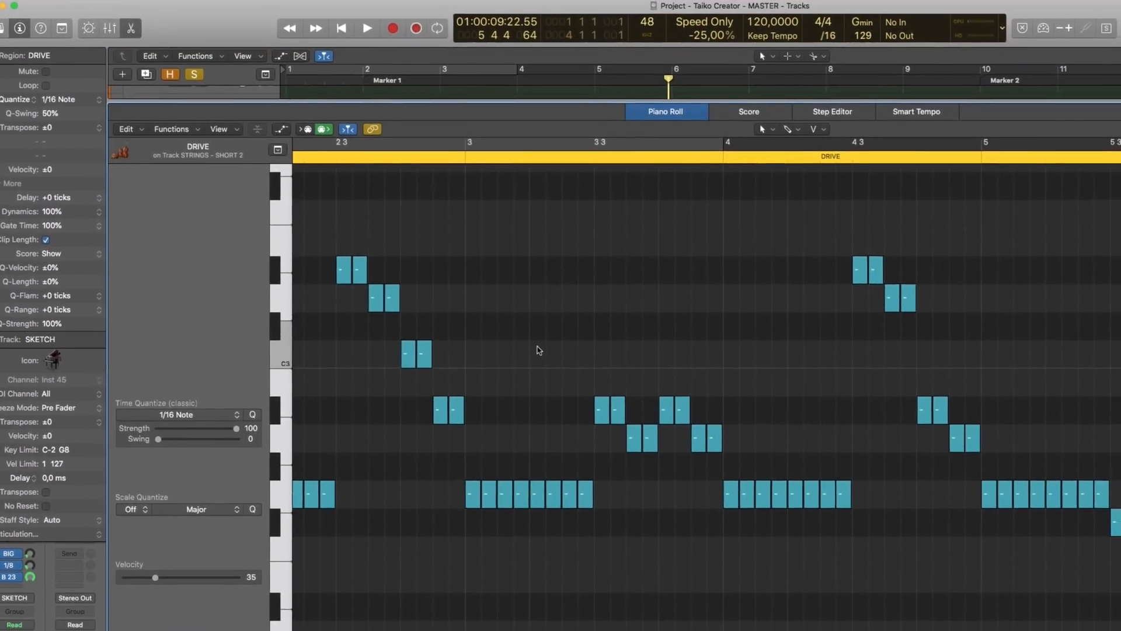
pyautogui.hscroll(-3, 538, 350)
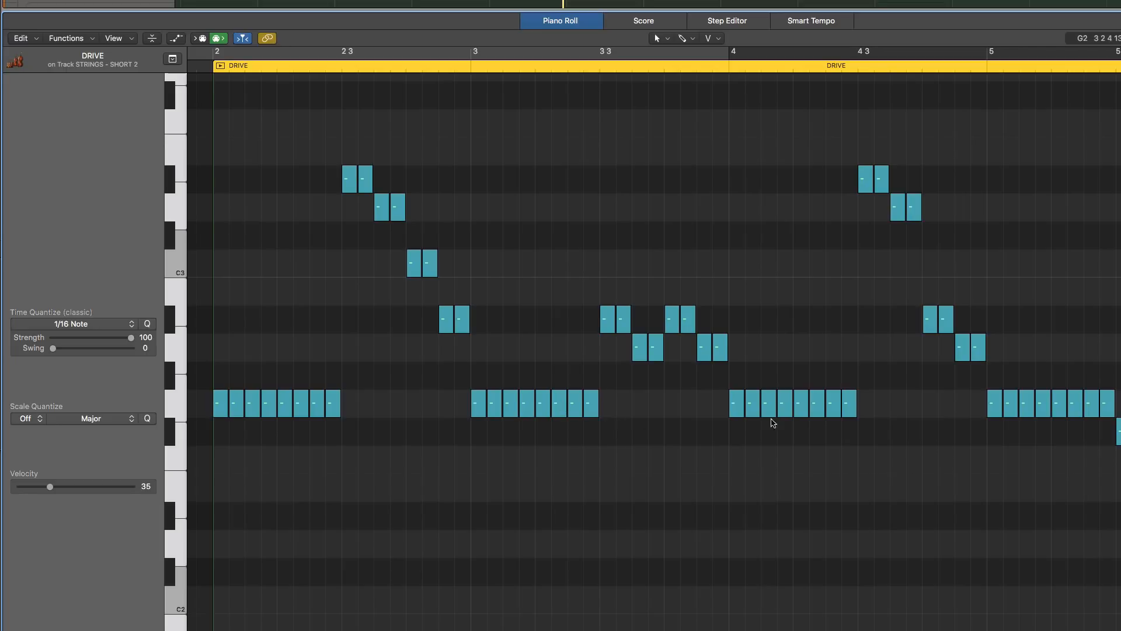
pyautogui.press('space')
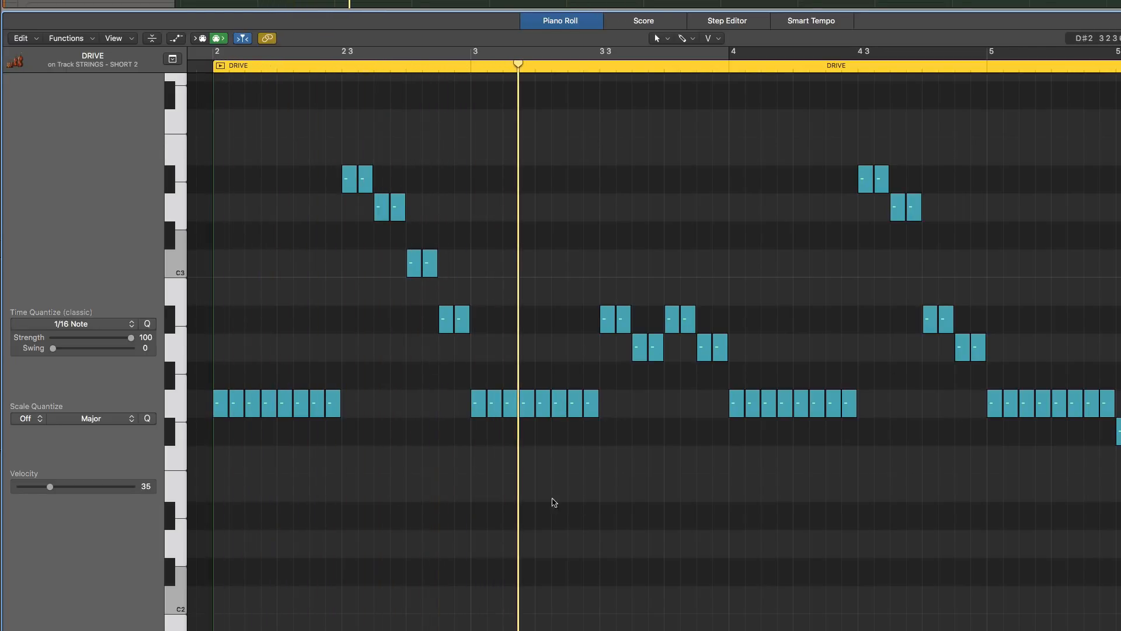
pyautogui.press('space')
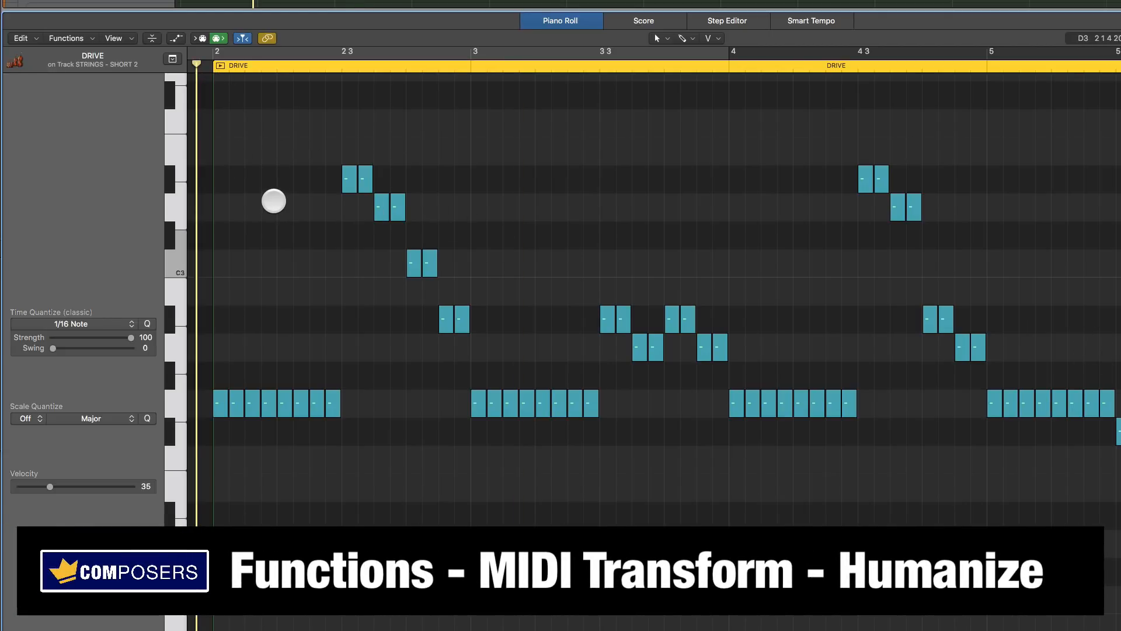
# Humanize the DRIVE region's notes with MIDI Transform, keeping the random range of 10 for position, velocity and length
pyautogui.click(75, 41)
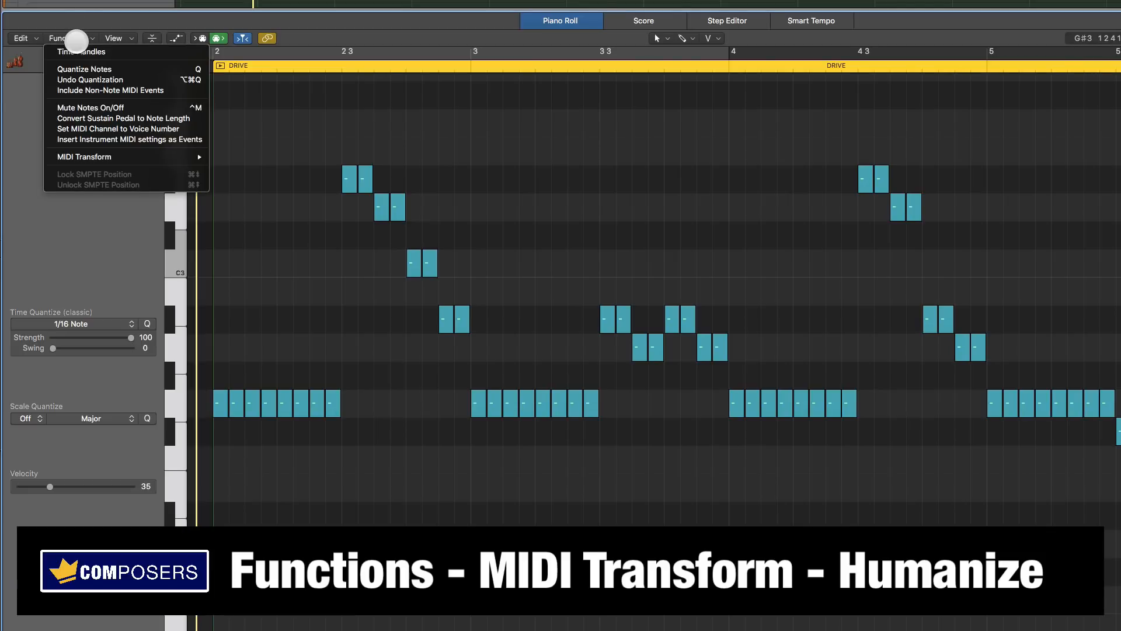
pyautogui.moveTo(99, 152)
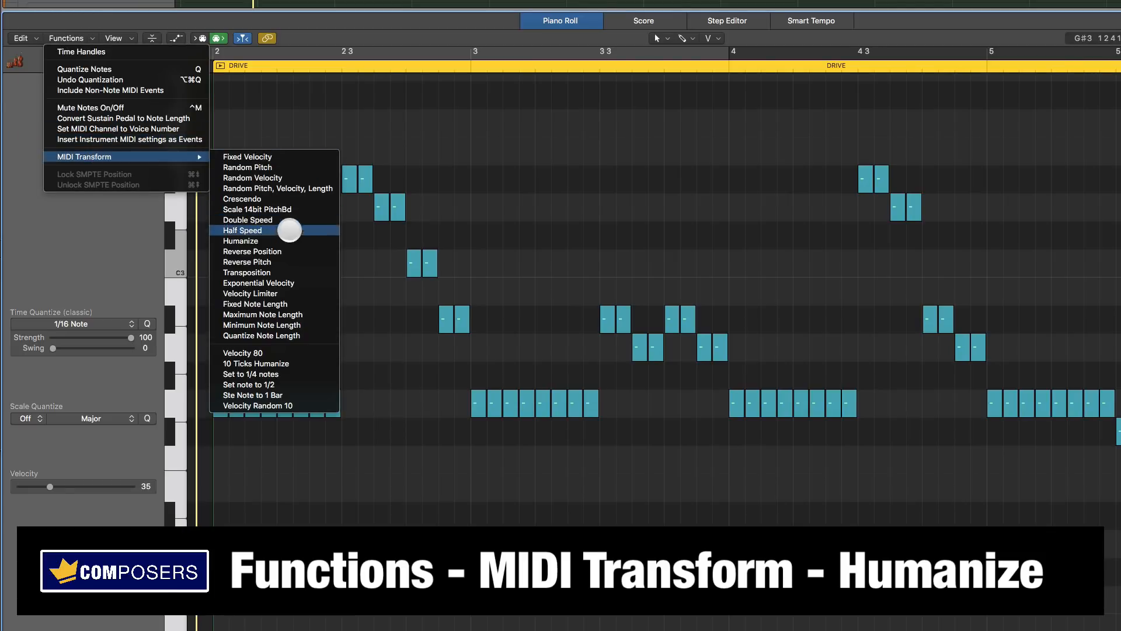
pyautogui.click(251, 240)
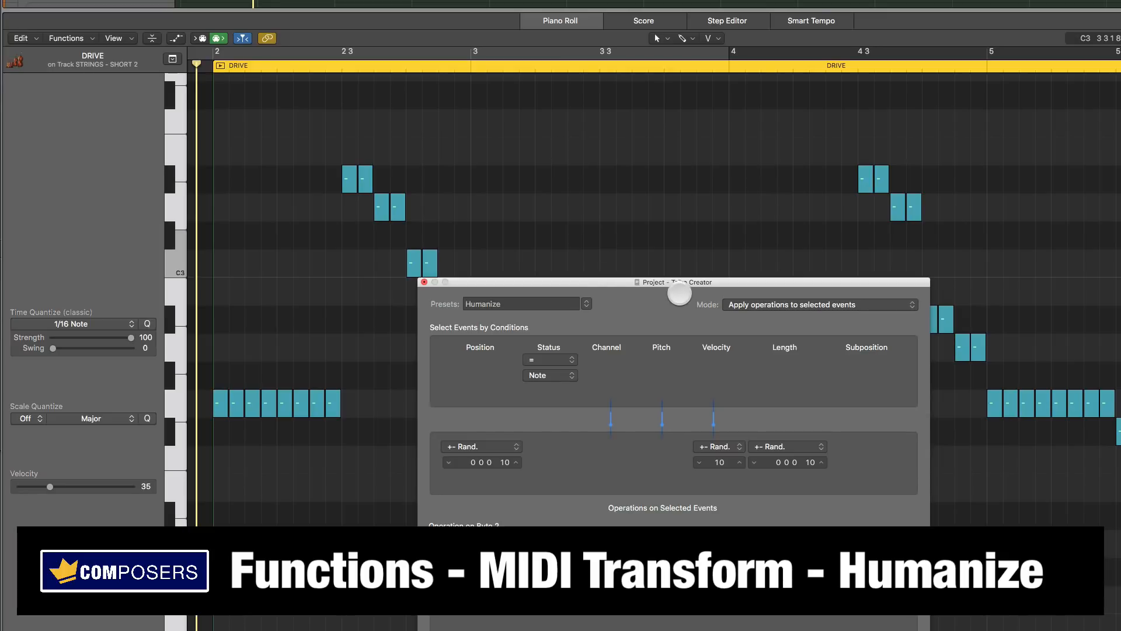
pyautogui.moveTo(681, 283); pyautogui.dragTo(222, 0)
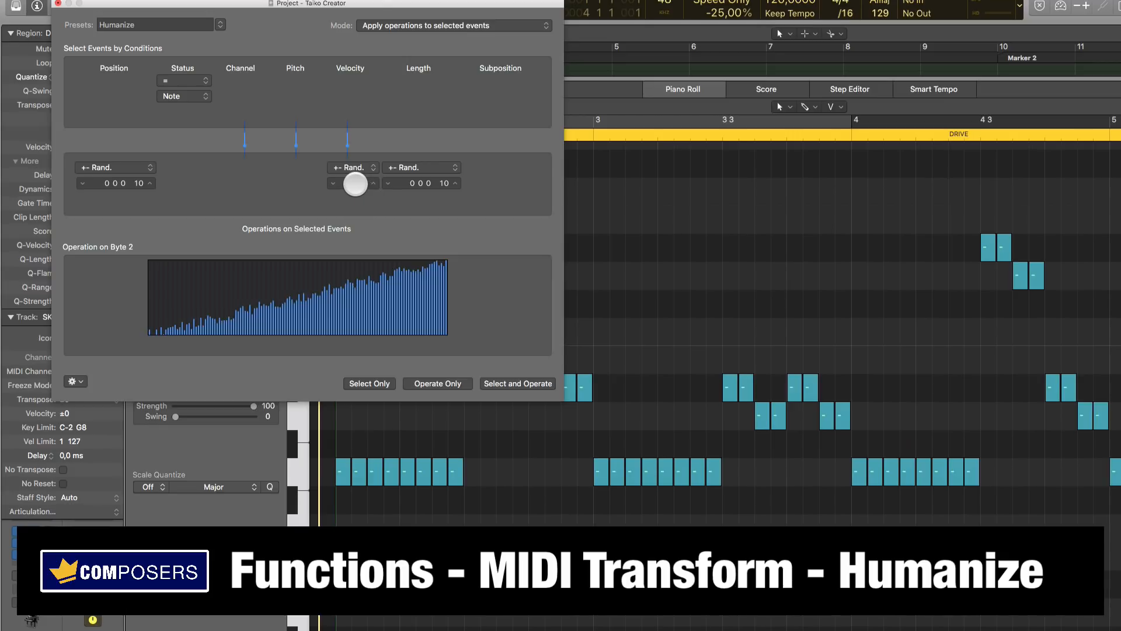
pyautogui.moveTo(439, 5); pyautogui.dragTo(1120, 3)
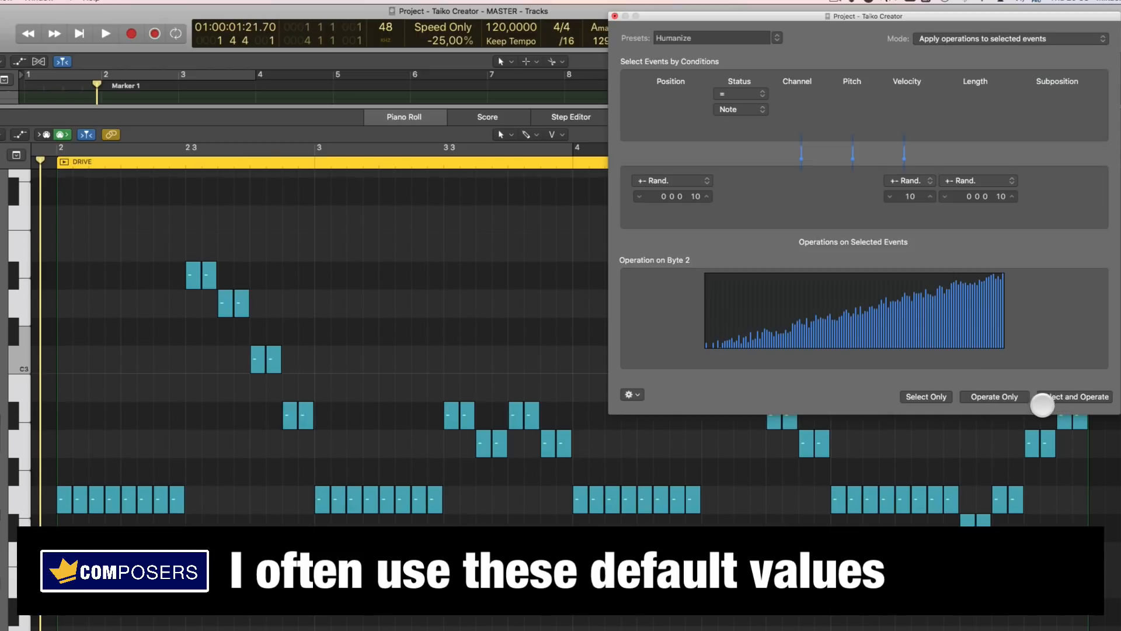
pyautogui.click(1057, 396)
pyautogui.click(96, 448)
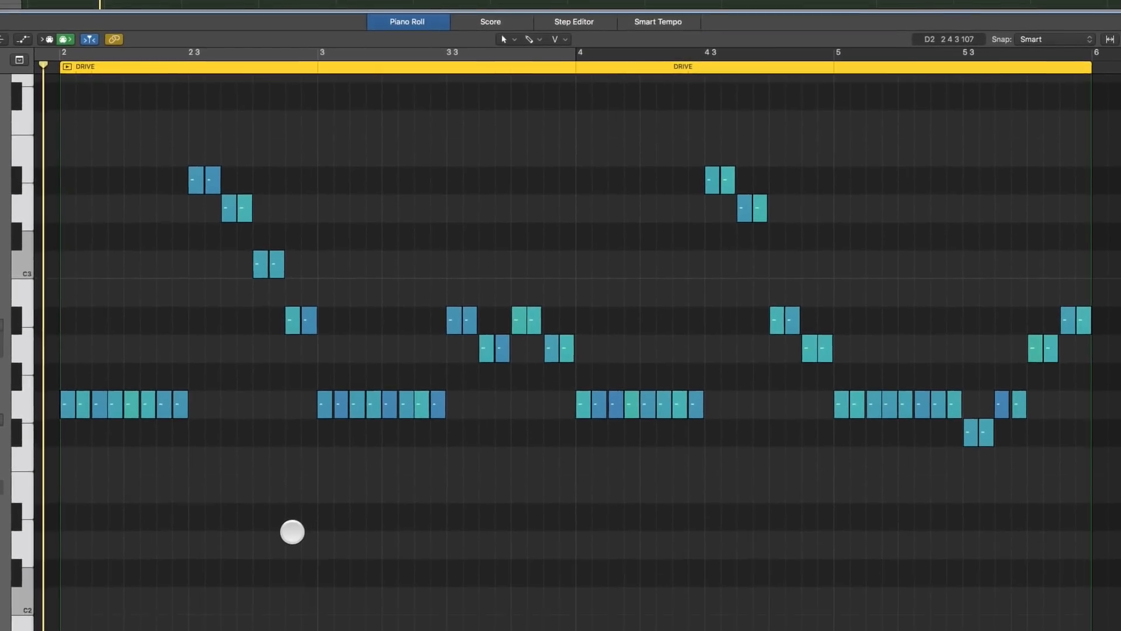
# Show the Note Velocity lane, select all humanized notes and scale their velocities up from the high early peak in bar 2
pyautogui.press('a')
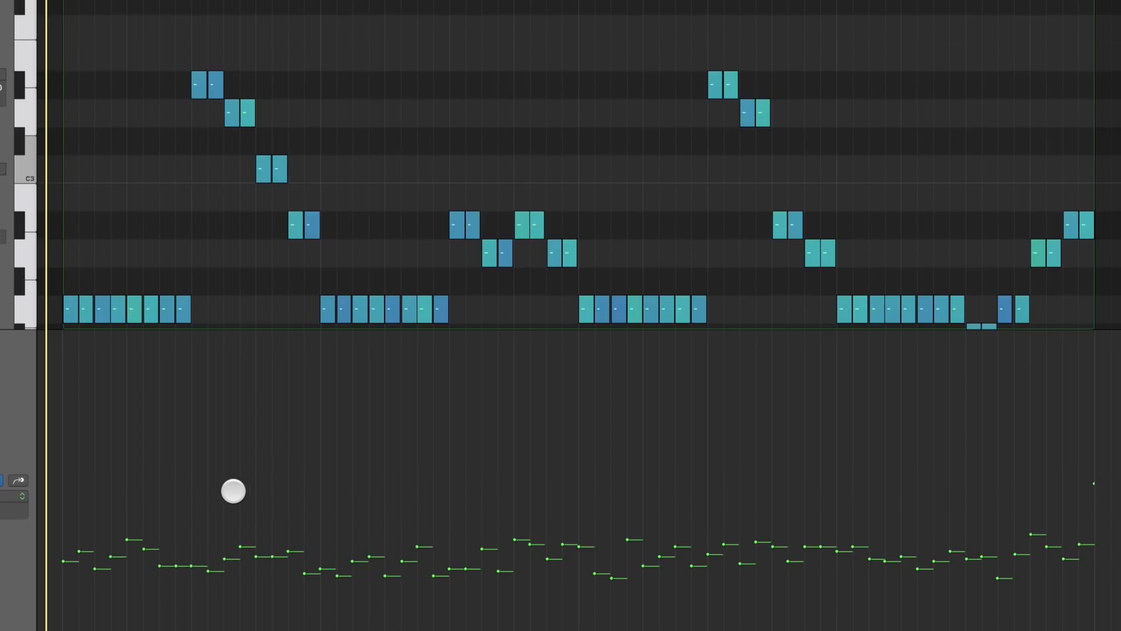
pyautogui.press('super+a')
pyautogui.moveTo(127, 539); pyautogui.dragTo(127, 474)
pyautogui.click(409, 465)
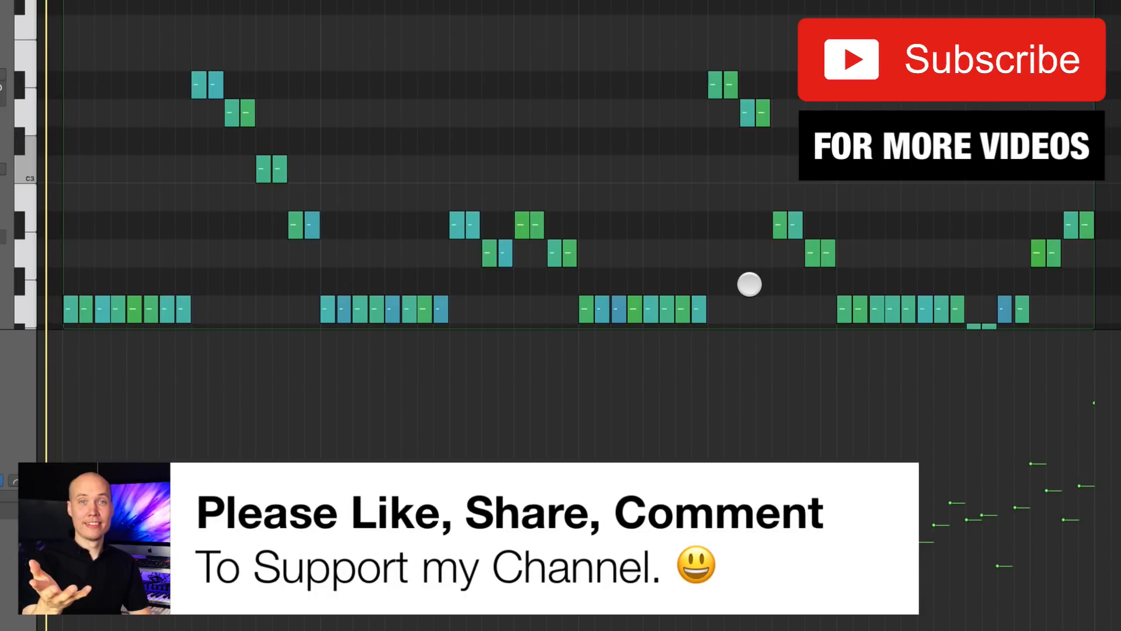
pyautogui.scroll(-2, 349, 367)
pyautogui.hscroll(1, 349, 367)
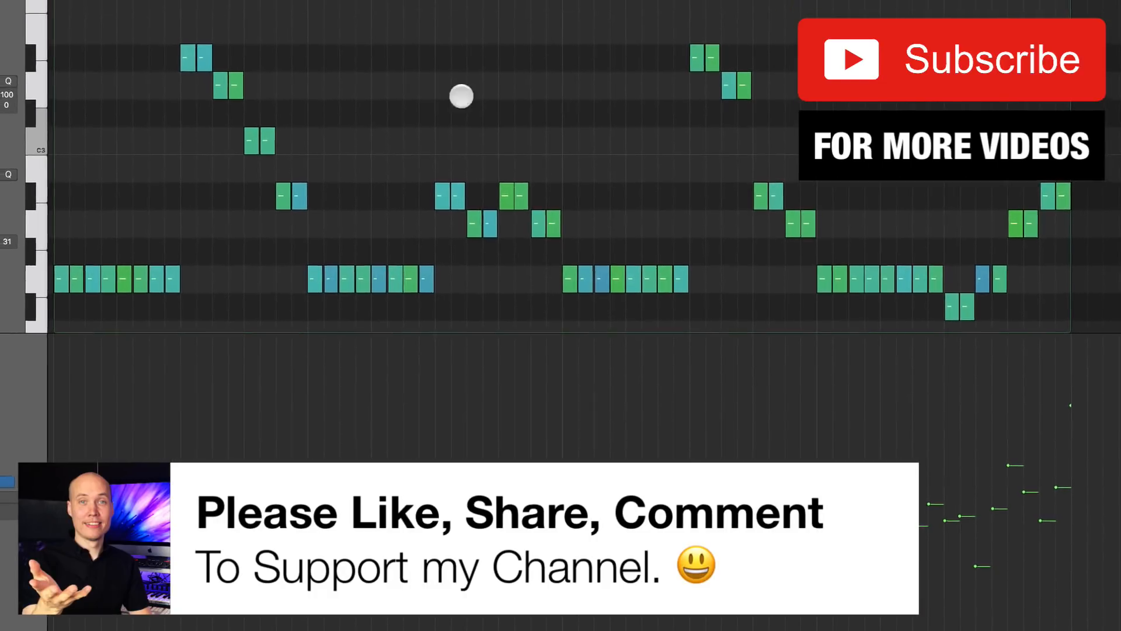